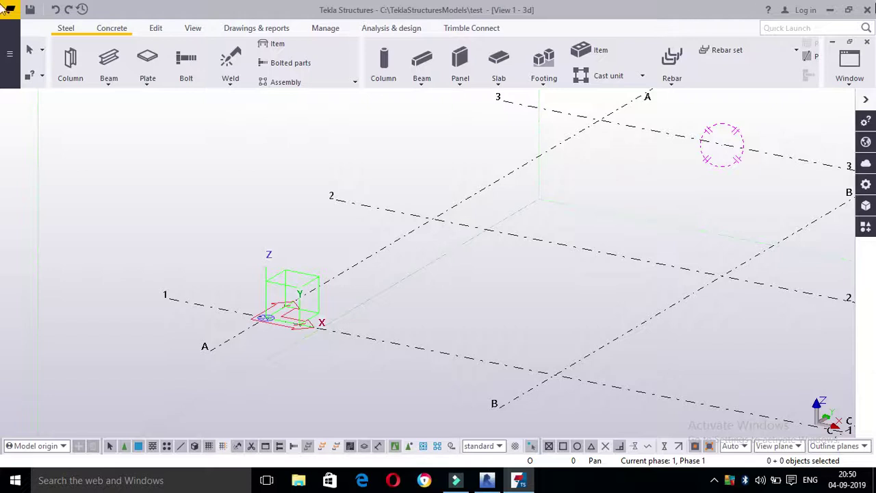
Place a steel column at the intersection of grid lines A and 1.
left_click(76, 63)
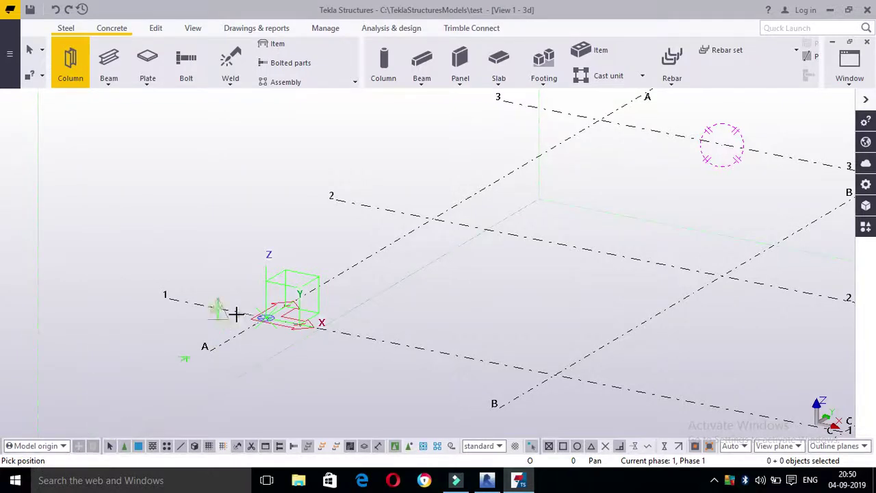
scroll(269, 311, "up", 2)
scroll(268, 312, "up", 2)
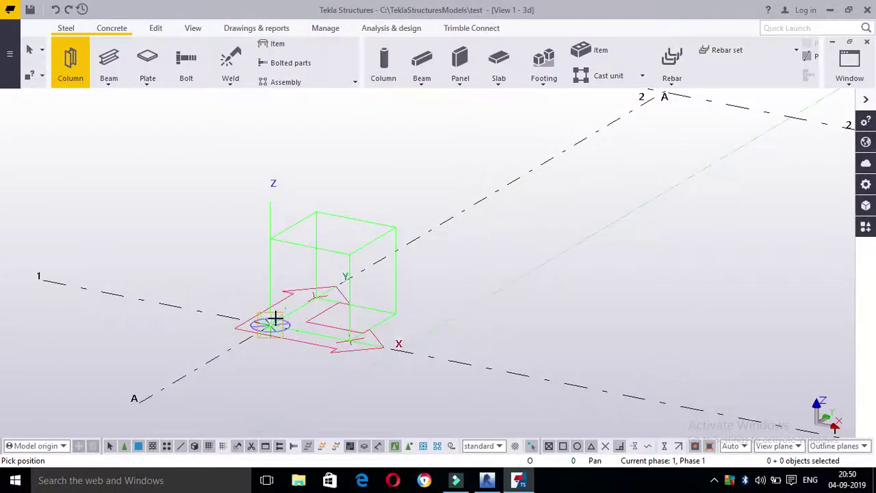
left_click(275, 318)
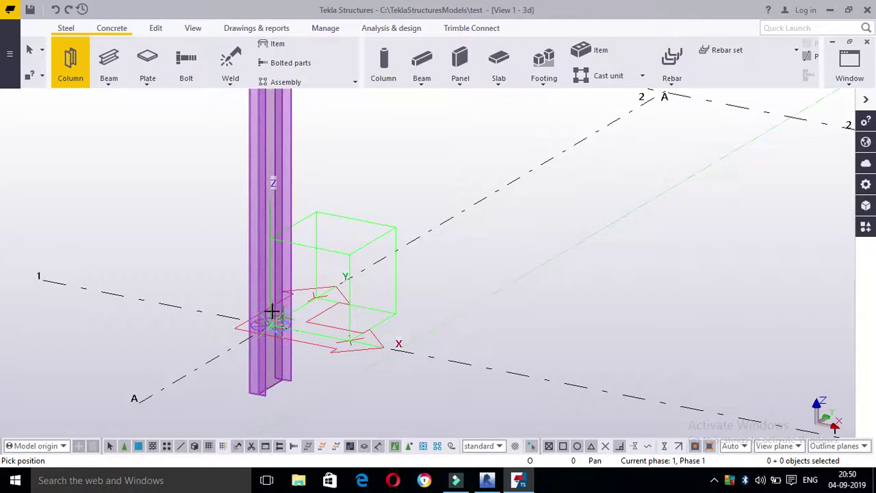
key("Escape")
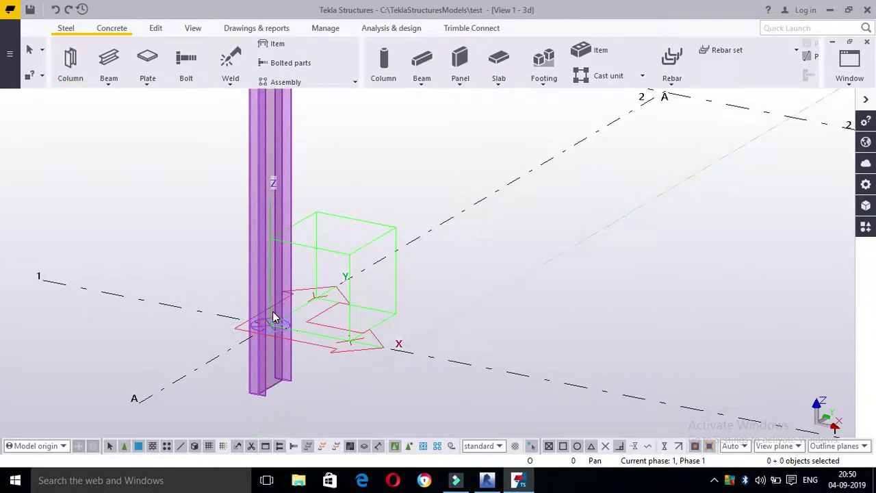
Open the placed column's properties and choose the ISMB200 profile from the I-profile catalog.
scroll(273, 318, "down", 4)
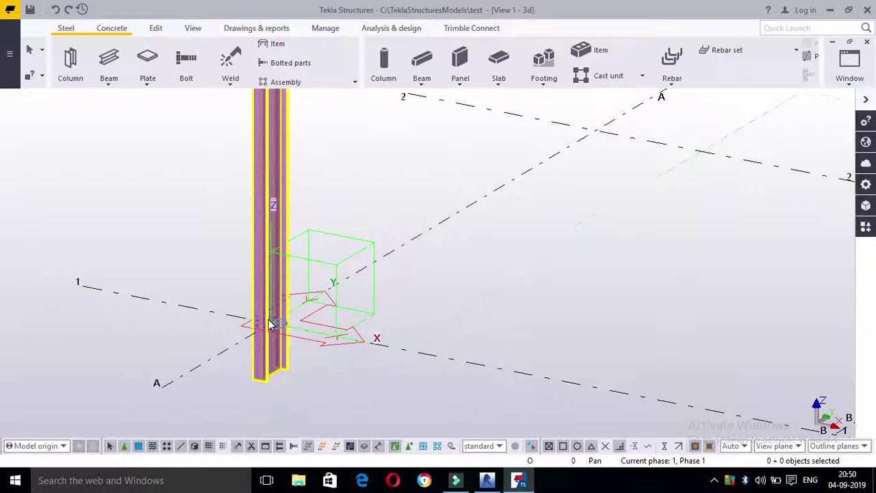
scroll(271, 322, "down", 3)
scroll(272, 323, "up", 5)
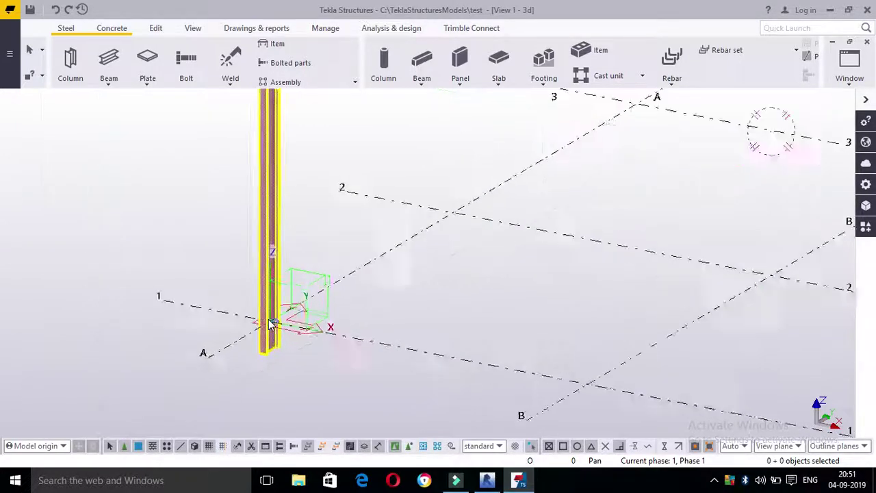
double_click(262, 267)
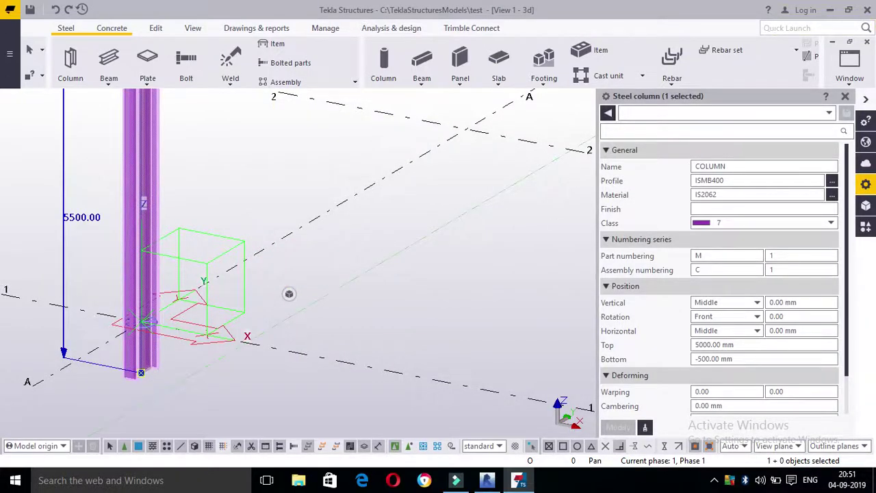
left_click(731, 169)
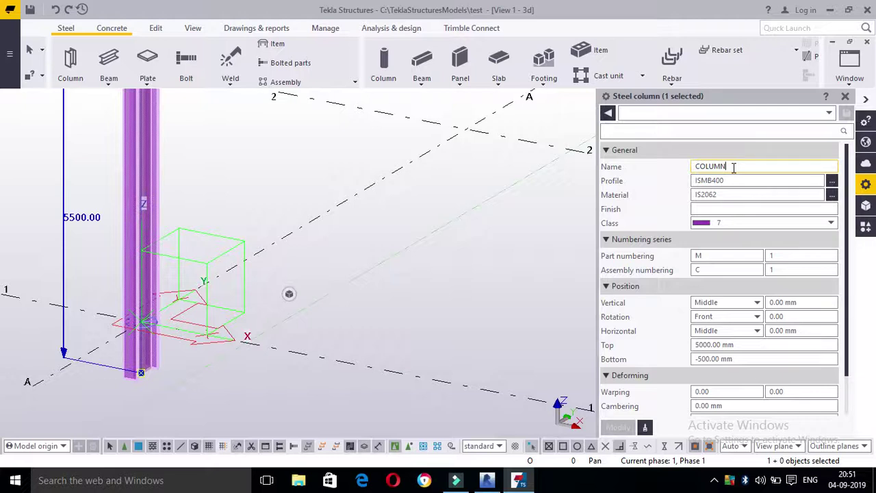
left_click(732, 180)
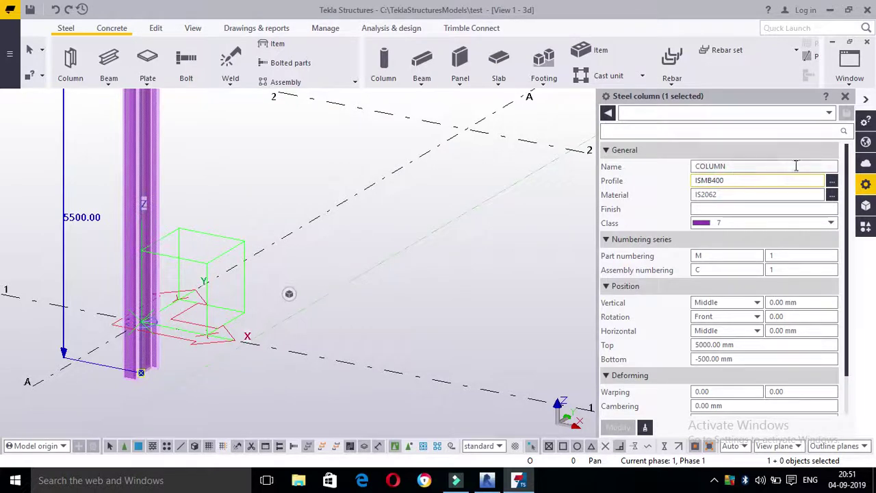
left_click(832, 181)
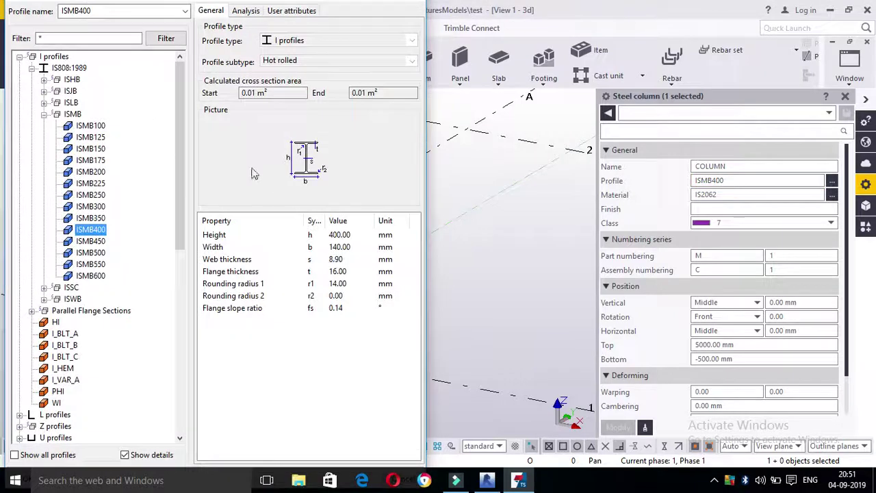
scroll(23, 235, "down", 2)
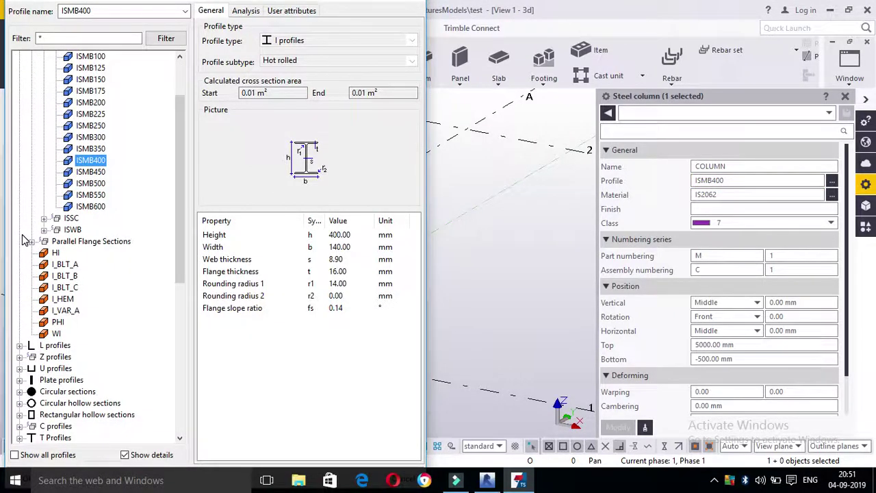
left_click(339, 235)
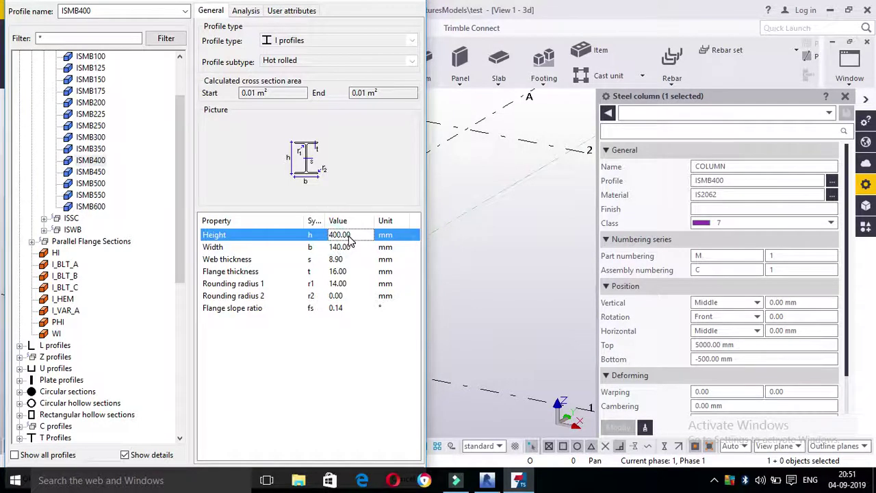
left_click(99, 104)
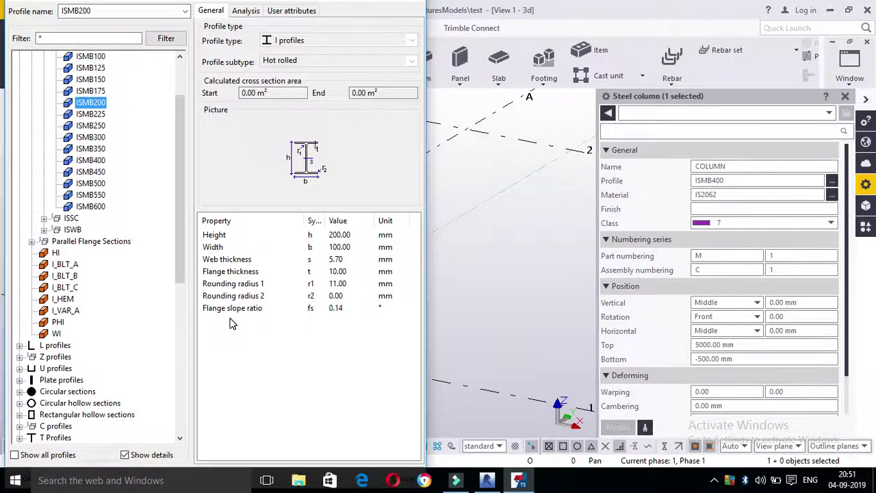
double_click(100, 103)
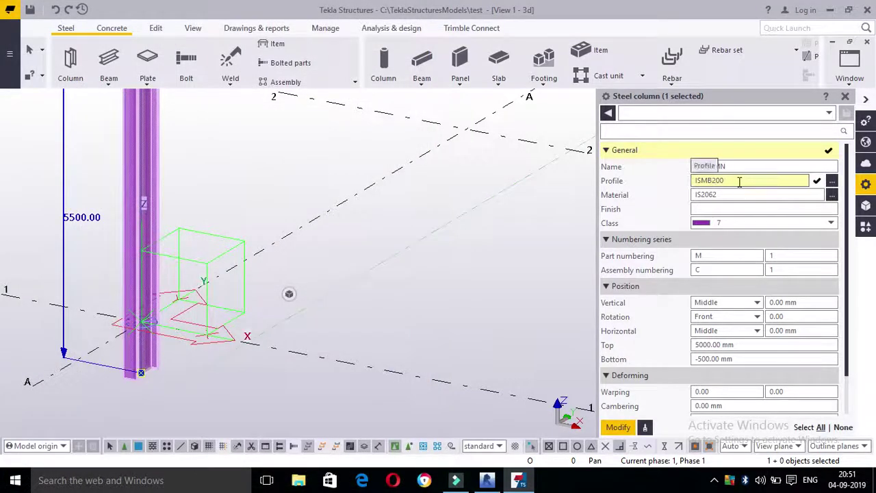
Set the column's bottom level to 0.
left_click(723, 223)
left_click(723, 223)
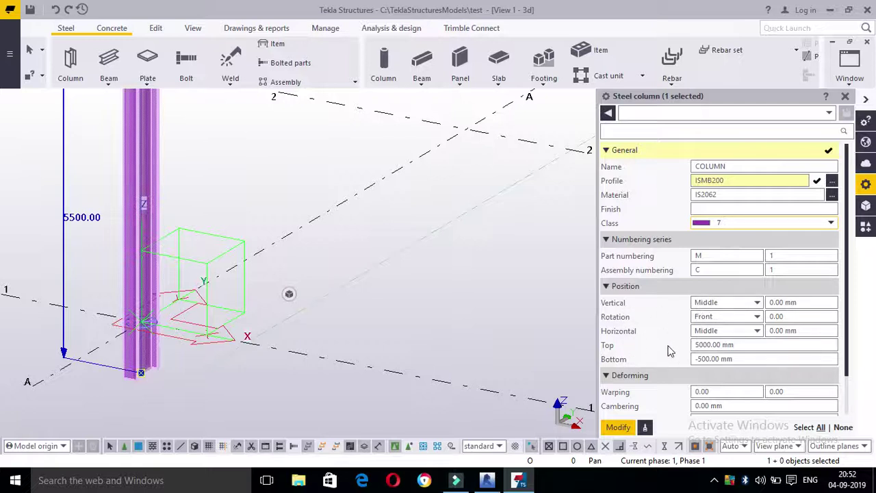
left_click(742, 358)
double_click(742, 359)
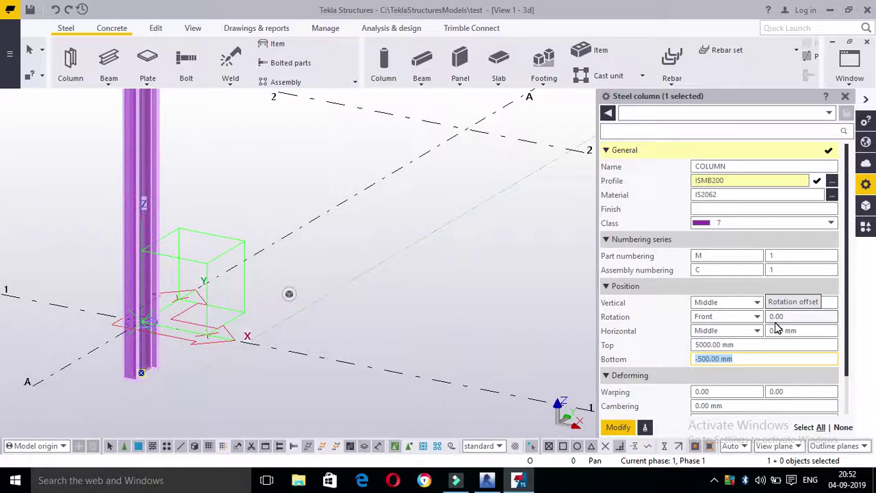
type("0")
left_click(761, 348)
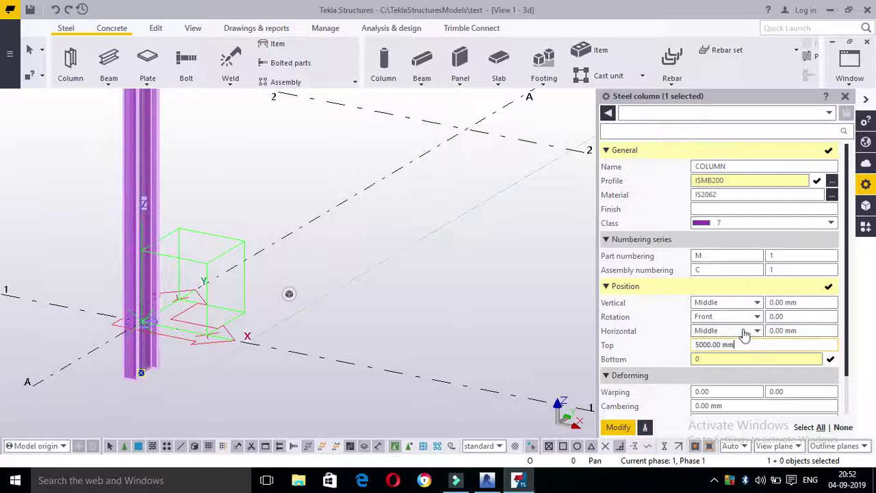
Set the column's vertical position to Down and apply the pending property changes to the model.
left_click(716, 306)
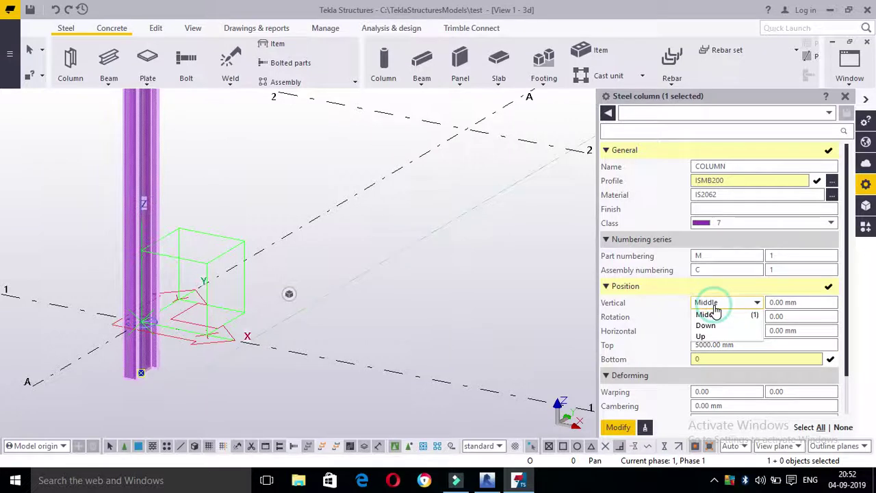
left_click(705, 325)
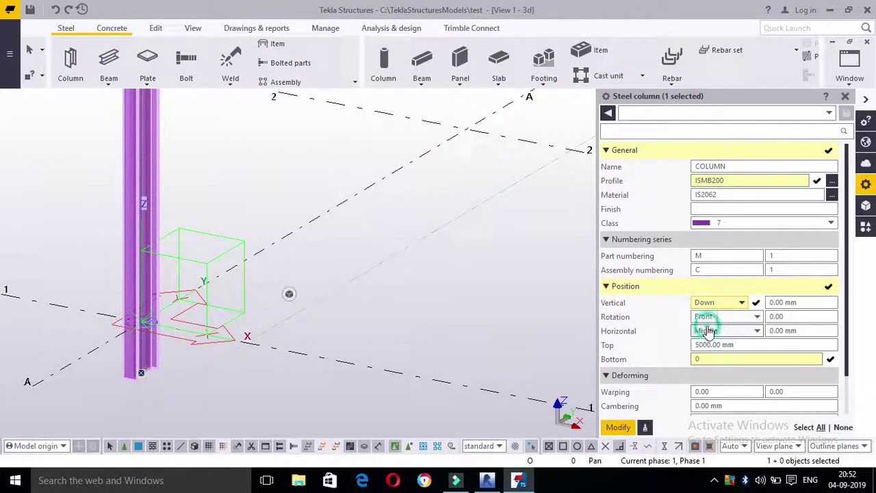
left_click(617, 428)
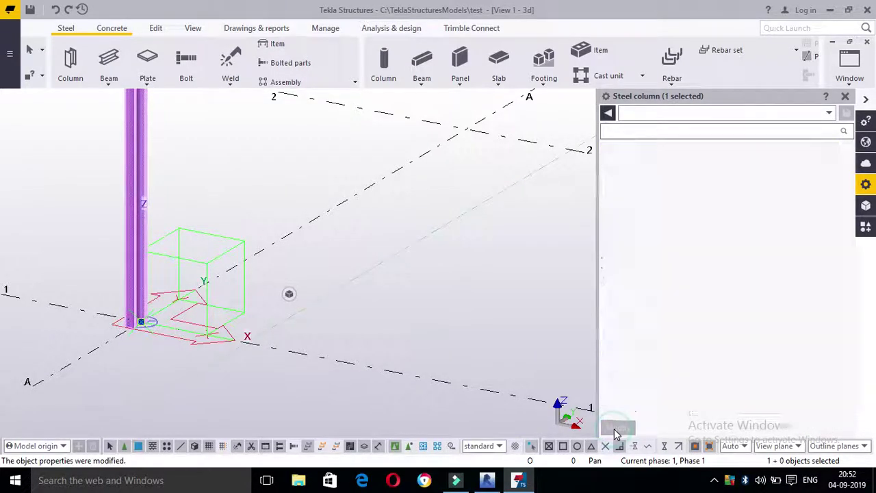
Change the column's vertical position to Up and apply it.
left_click(749, 302)
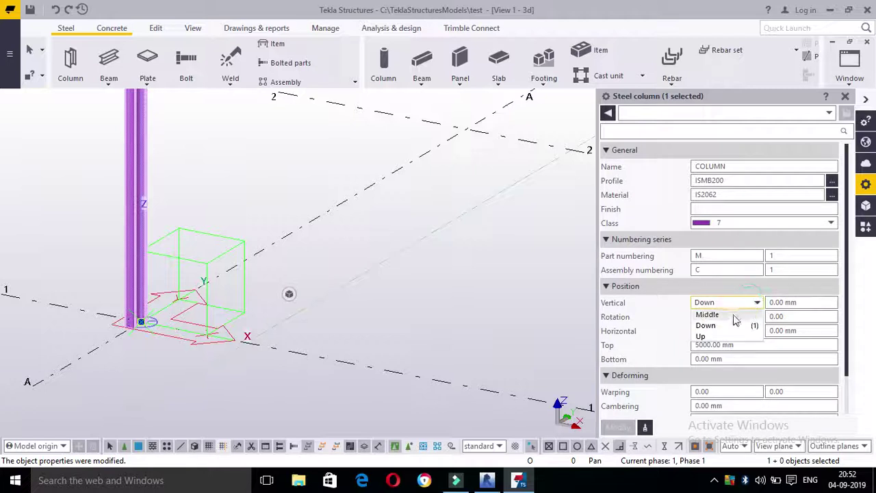
left_click(702, 336)
left_click(618, 428)
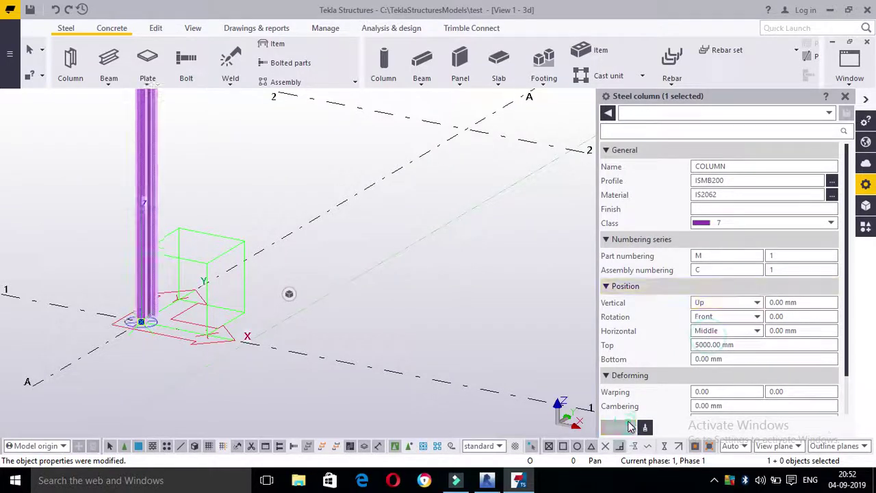
Set the column's vertical position to Middle and apply it.
scroll(162, 353, "up", 5)
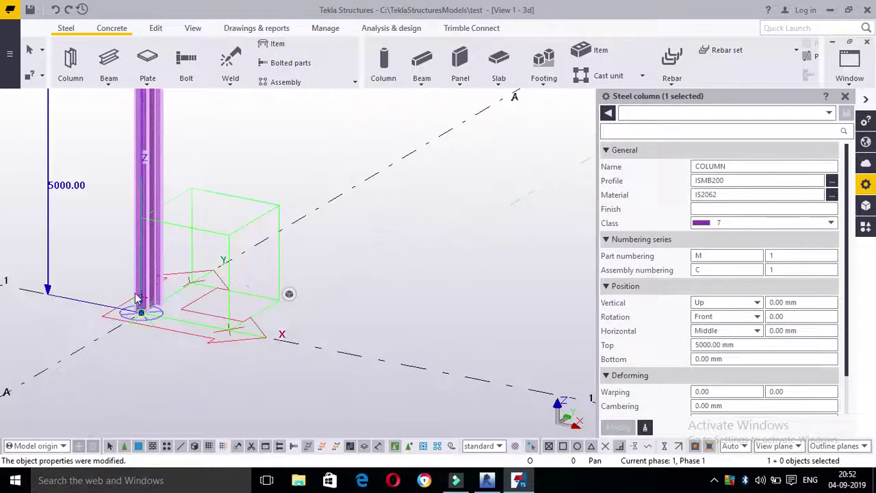
left_click(712, 305)
left_click(709, 312)
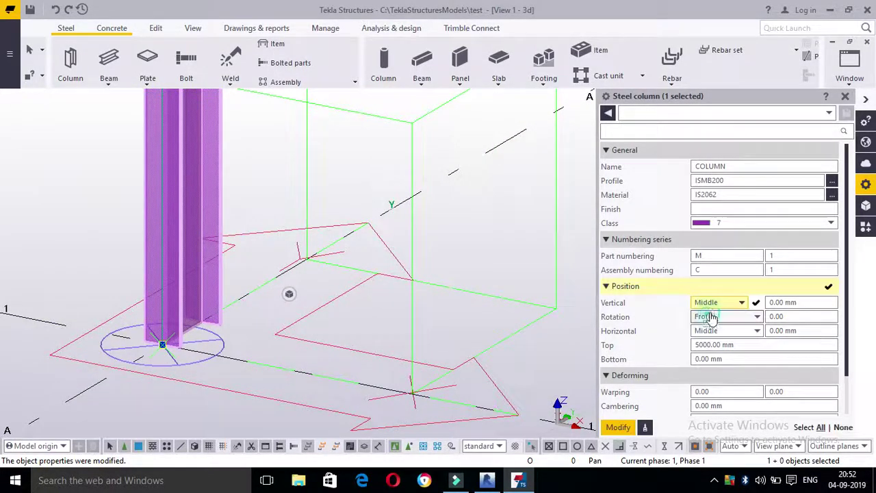
left_click(618, 428)
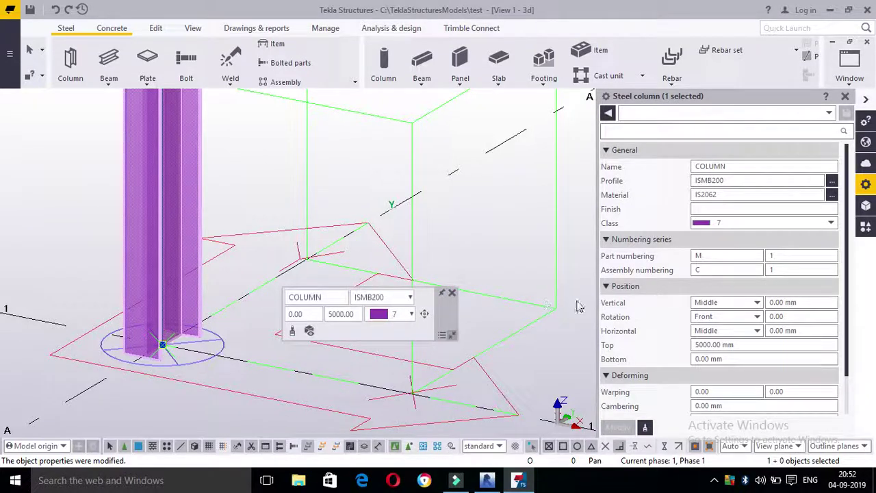
Set the column's rotation to Top and apply it.
left_click(718, 316)
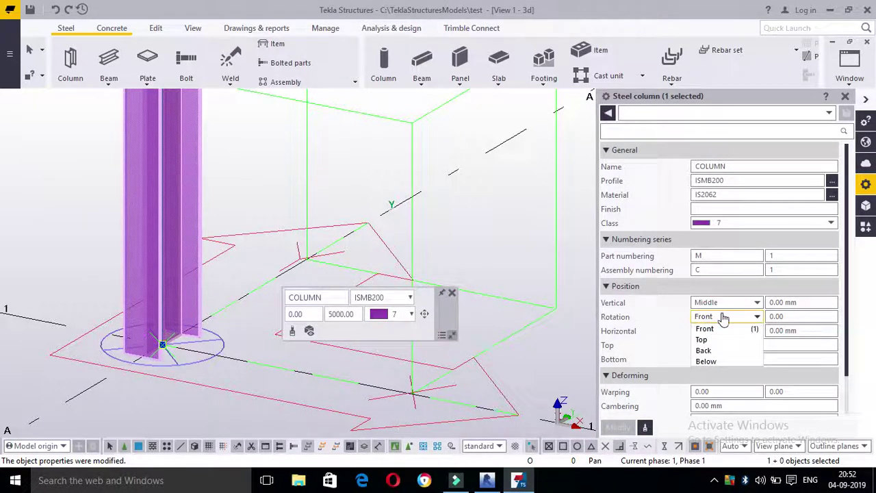
left_click(702, 339)
left_click(618, 428)
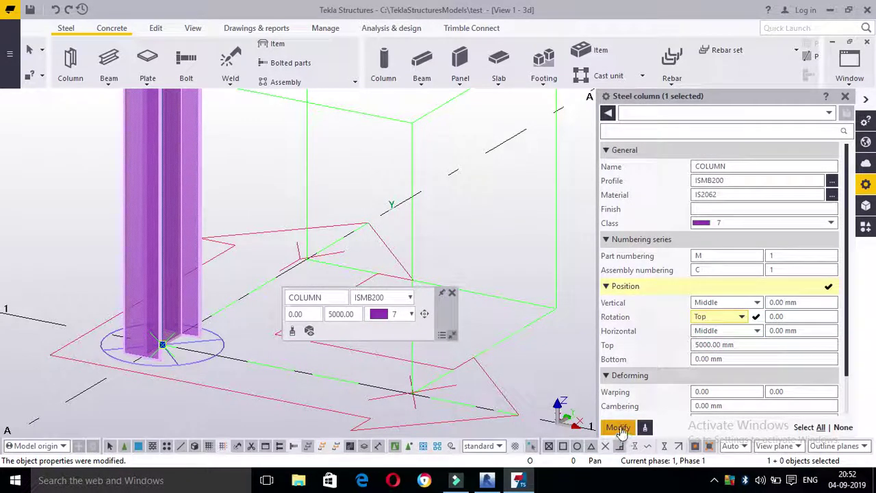
Change the column's rotation to Back, apply it, and dismiss the floating property toolbar.
left_click(719, 317)
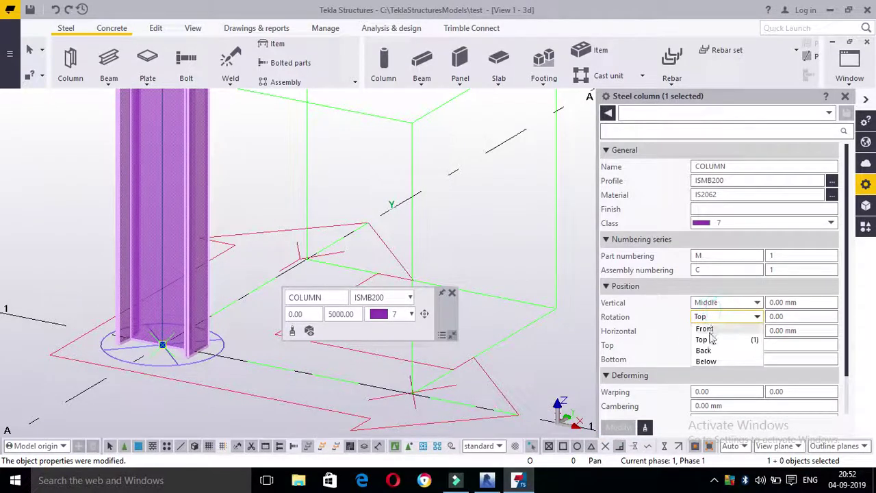
left_click(704, 350)
left_click(618, 427)
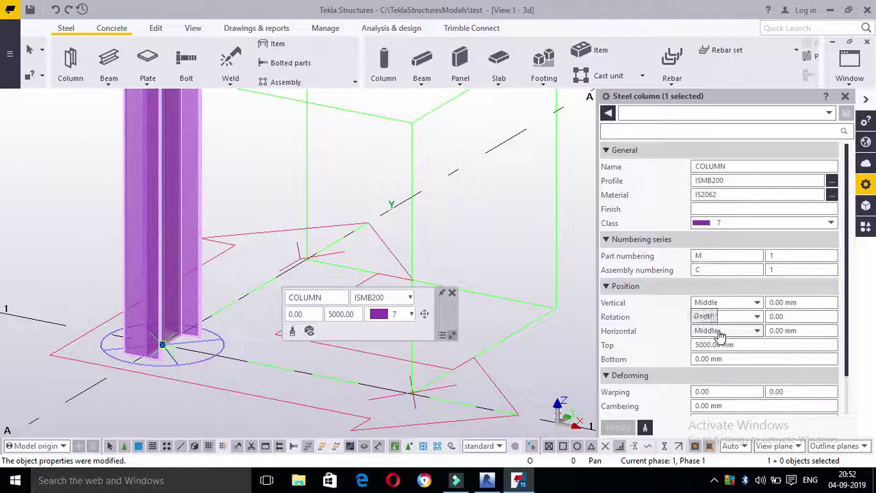
left_click(452, 293)
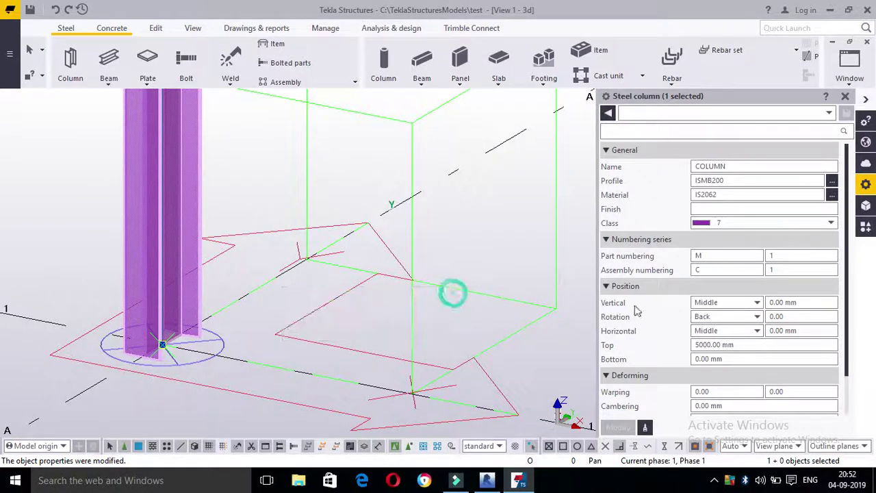
Set the column's rotation to Top and horizontal position to Left, apply both, and close the column properties.
left_click(712, 316)
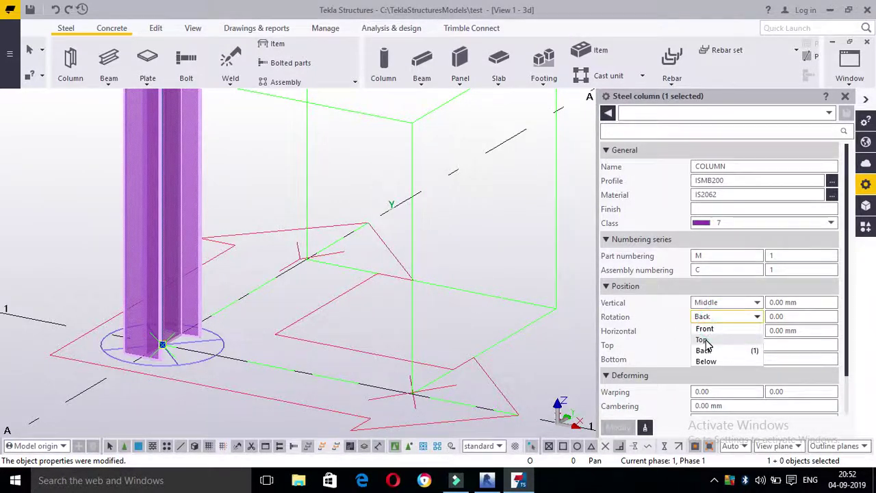
left_click(708, 342)
left_click(707, 332)
left_click(701, 353)
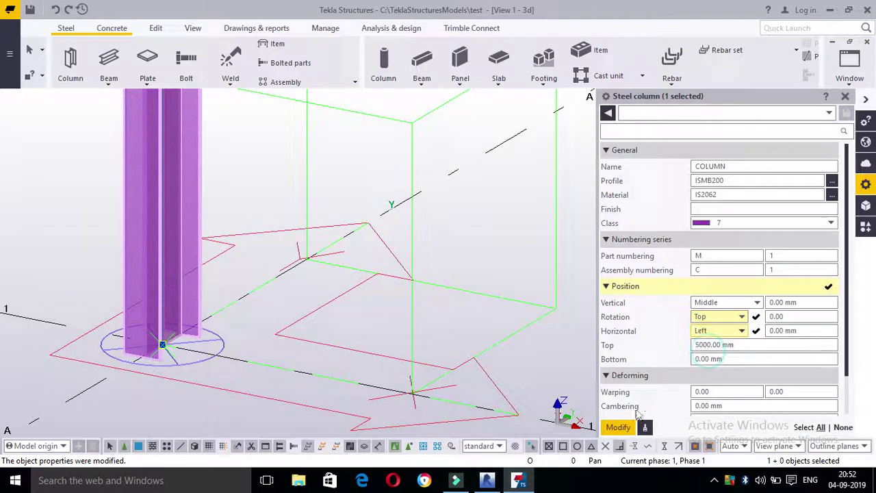
left_click(619, 427)
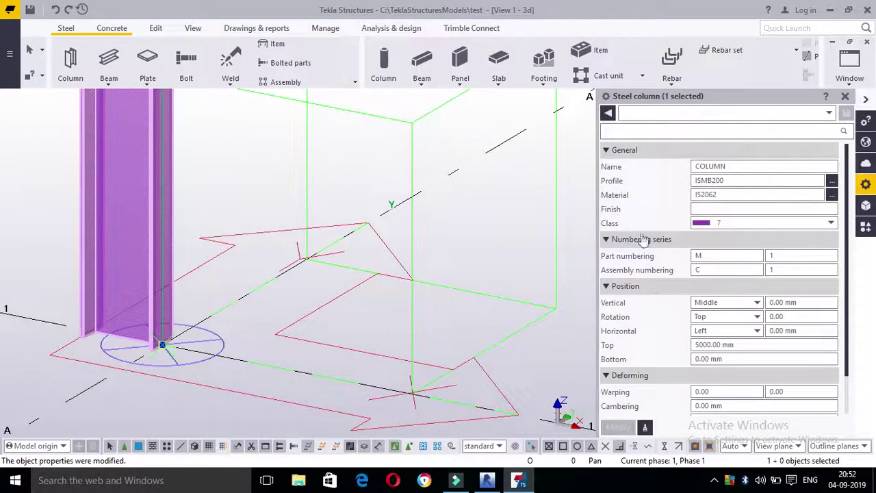
left_click(845, 97)
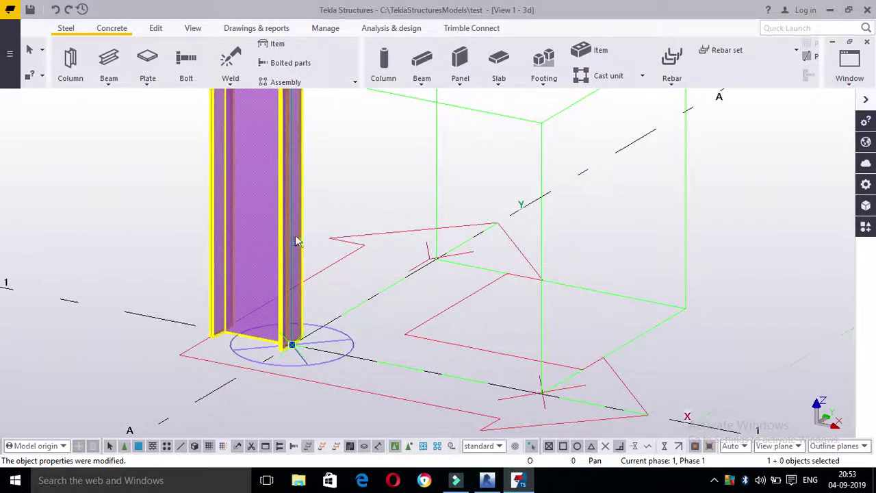
scroll(272, 248, "down", 1)
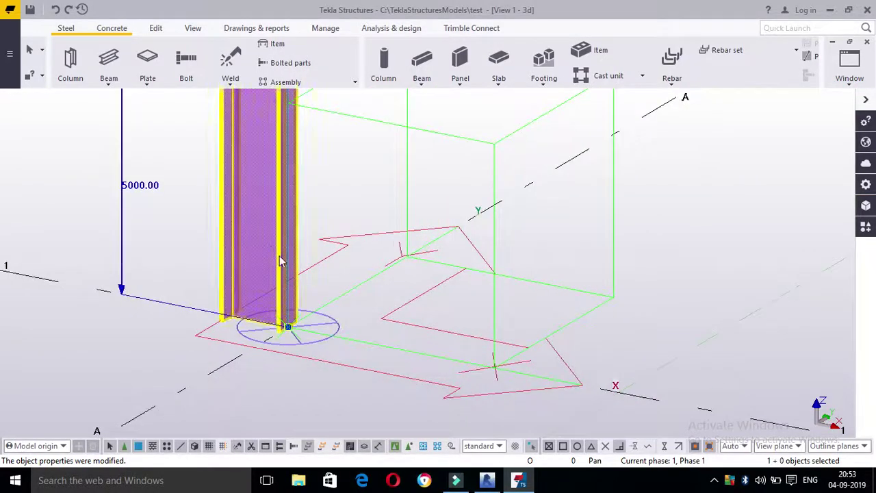
Set the height of the column at grid intersection A-1 to 4000 mm by editing its length dimension.
scroll(280, 261, "down", 5)
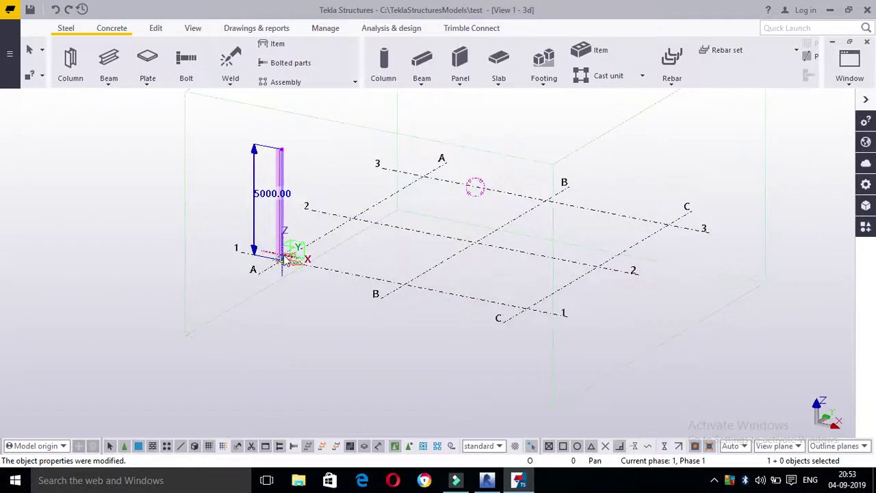
scroll(274, 195, "up", 5)
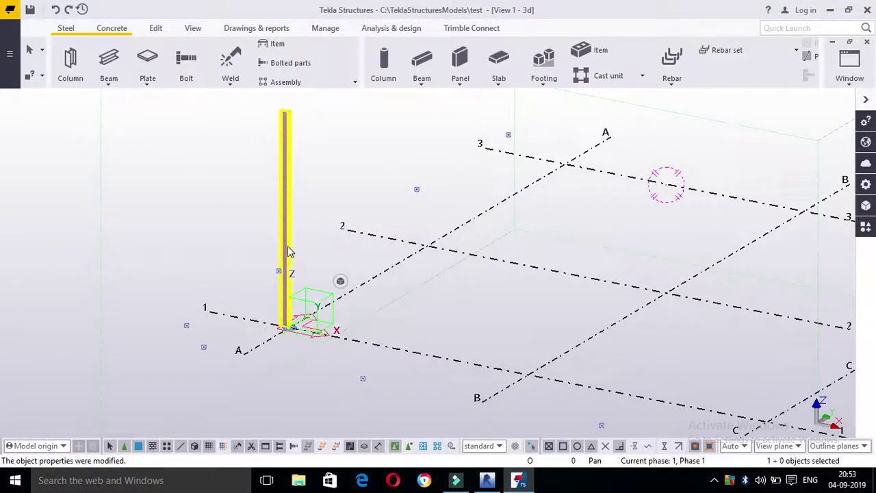
left_click(287, 250)
left_click(286, 218)
left_click(275, 207)
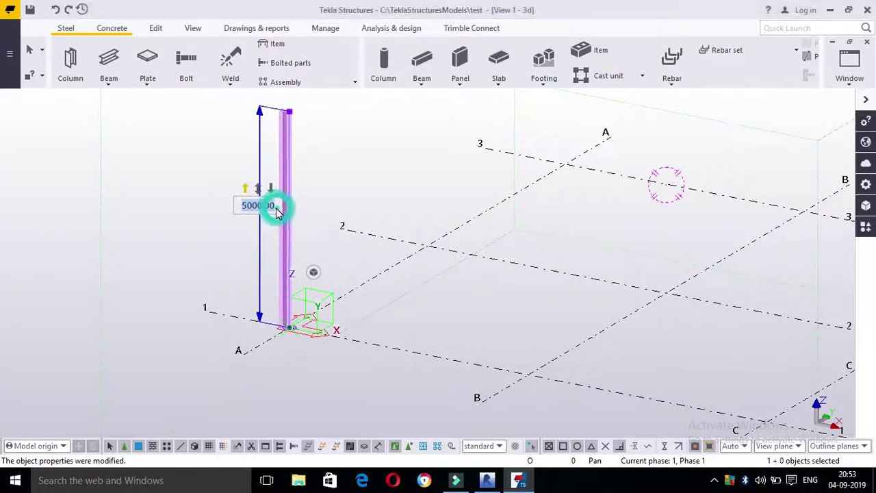
type("4000")
key("Return")
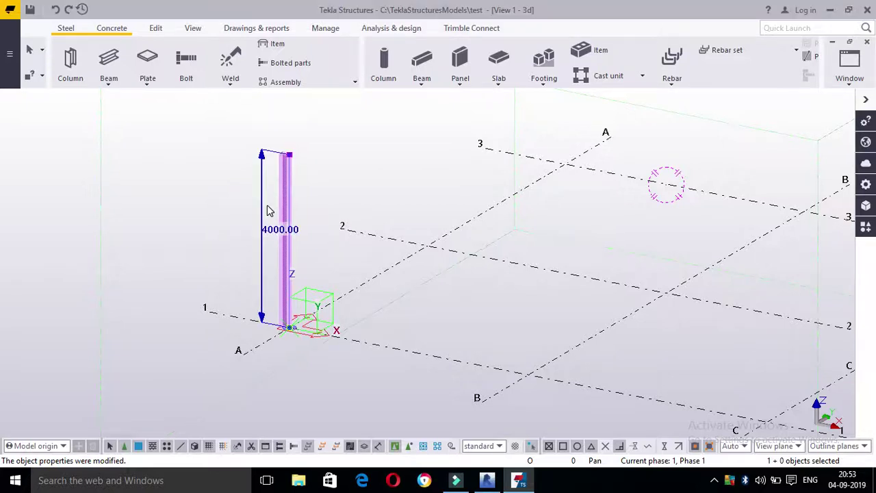
Lower the column's top end handle to shorten the column to 3650 mm.
scroll(293, 159, "up", 4)
scroll(290, 161, "up", 5)
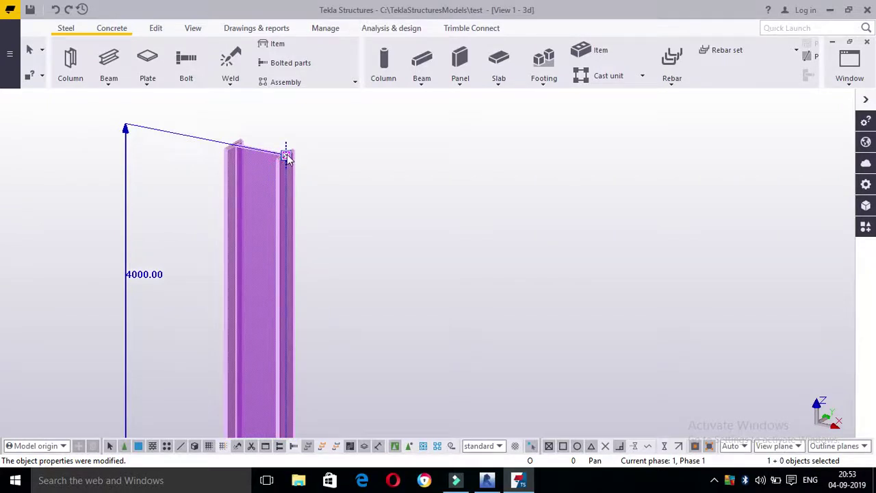
left_click_drag(286, 155, 285, 258)
middle_click_drag(286, 229, 488, 374, "ctrl")
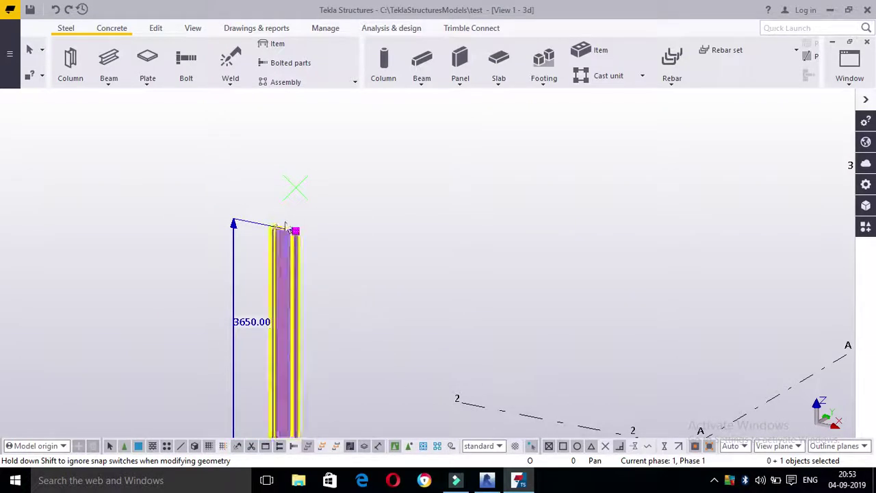
Turn direct modification off, try the column's top handle, and turn direct modification back on, checking the column's dimension and handles.
left_click(531, 448)
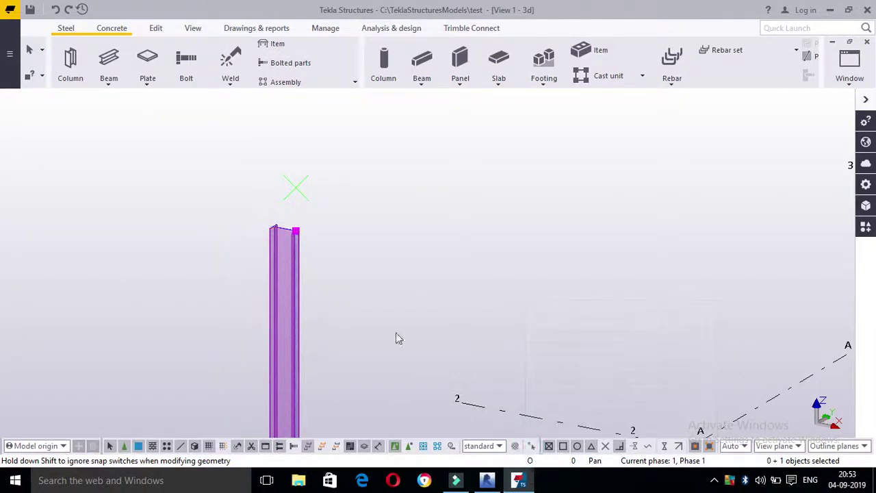
left_click(295, 260)
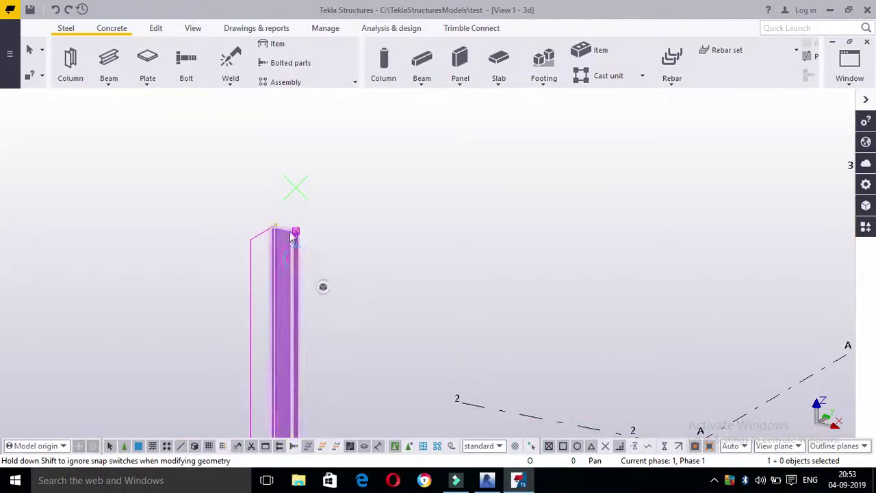
left_click(296, 232)
left_click(441, 340)
left_click(531, 446)
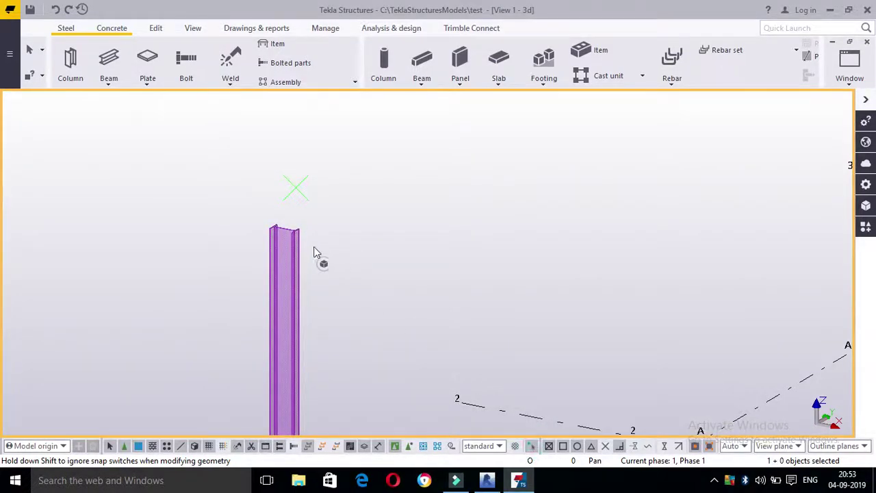
left_click(297, 241)
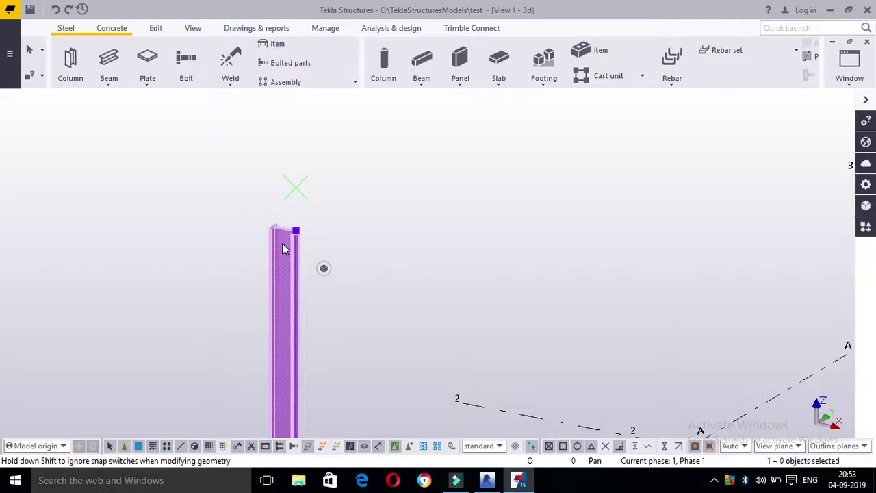
scroll(282, 243, "down", 4)
scroll(293, 405, "up", 2)
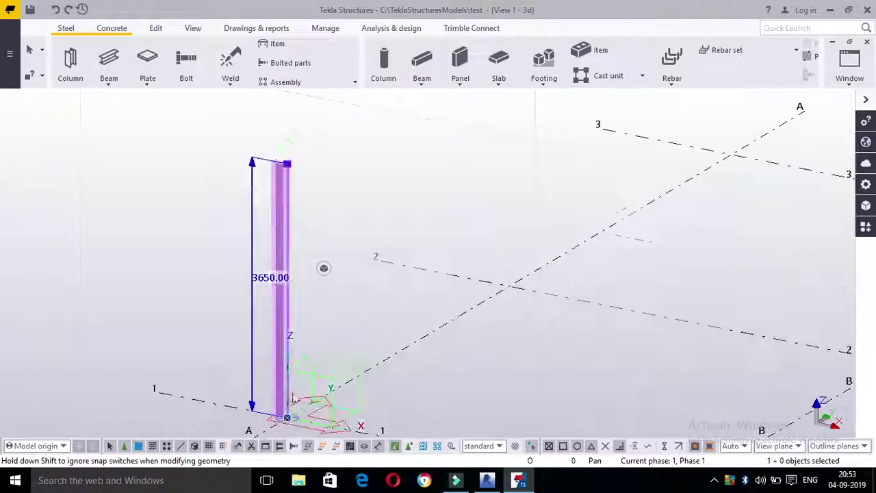
left_click(333, 327)
scroll(257, 277, "down", 1)
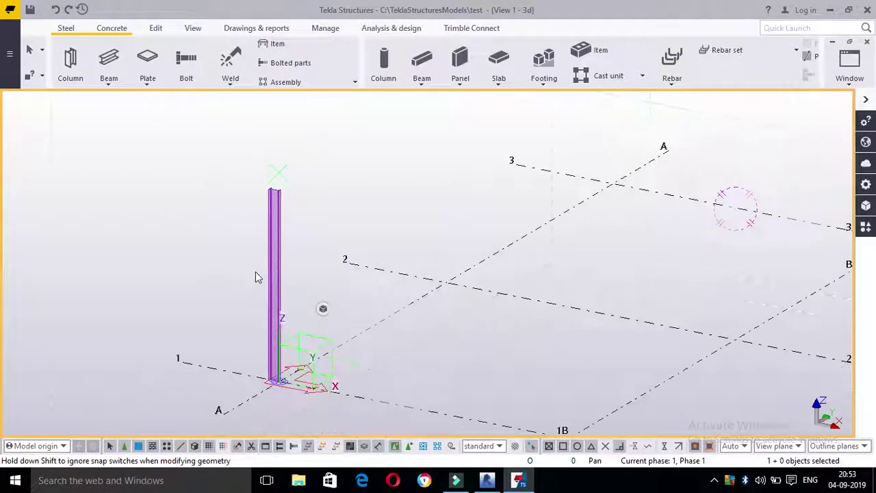
scroll(299, 329, "up", 2)
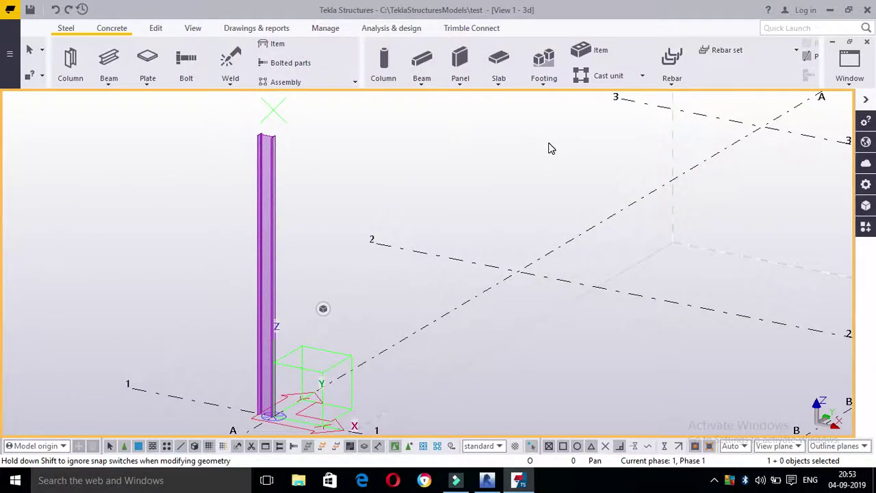
Copy the column from its base point at A-1 to grid intersections A-2, A-3 and B-1.
left_click(277, 197)
right_click(277, 197)
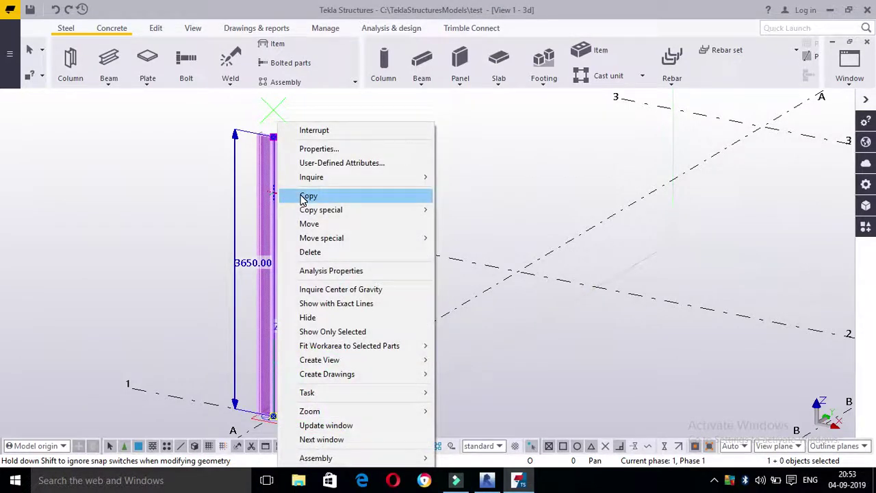
left_click(303, 196)
left_click(273, 415)
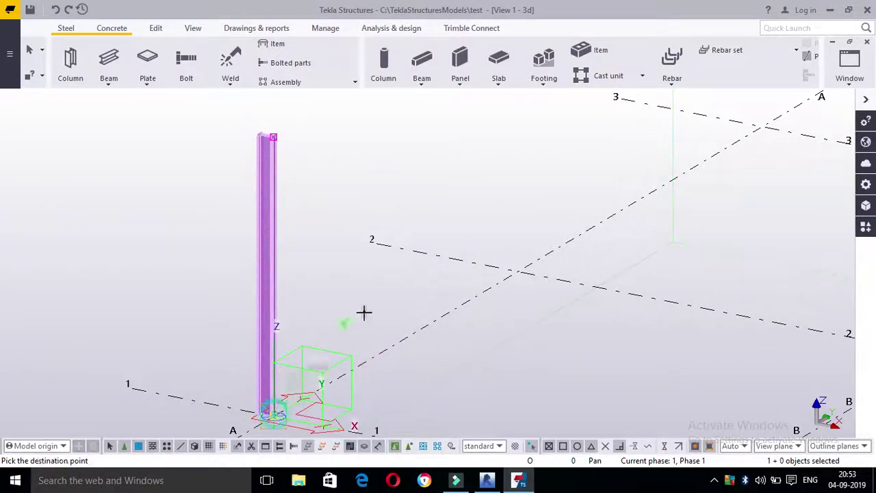
left_click(513, 270)
scroll(433, 280, "down", 2)
left_click(673, 170)
scroll(532, 248, "down", 2)
left_click(593, 392)
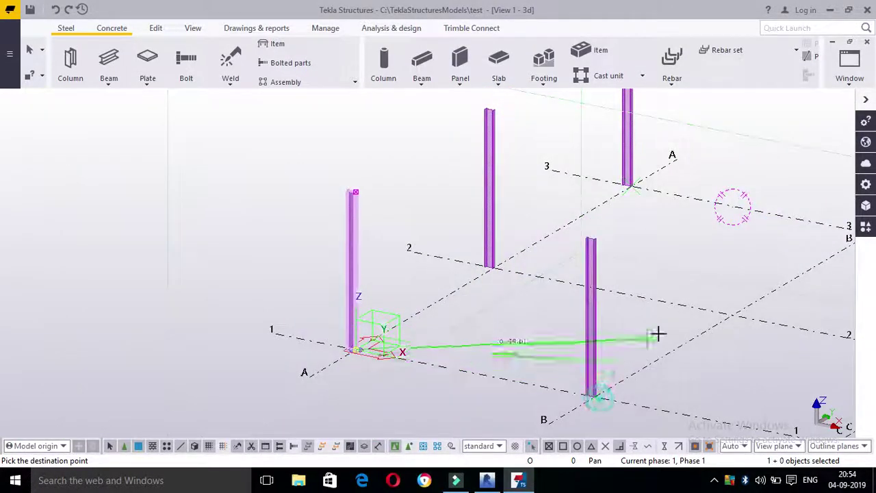
Continue copying the column to grid intersections B-2, B-3, C-1, C-2 and C-3, and end the copy command.
left_click(728, 310)
scroll(512, 309, "down", 2)
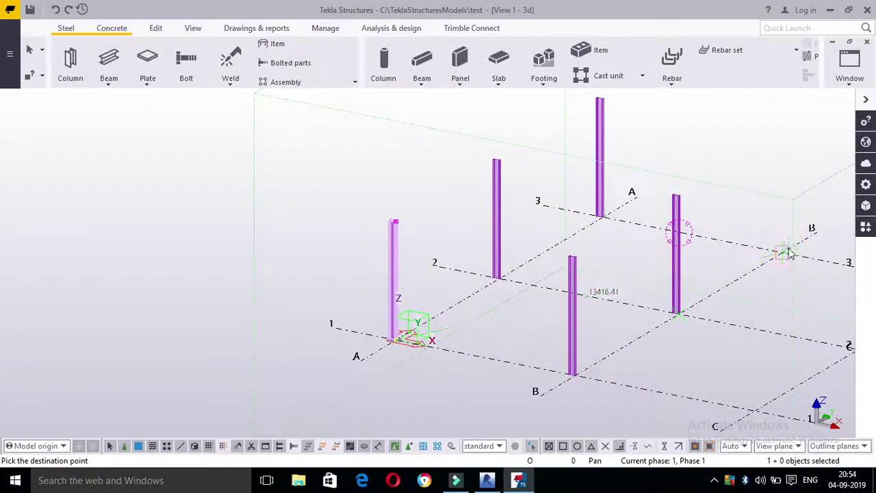
left_click(787, 253)
left_click(753, 409)
scroll(596, 360, "down", 2)
scroll(787, 383, "up", 2)
left_click(693, 334)
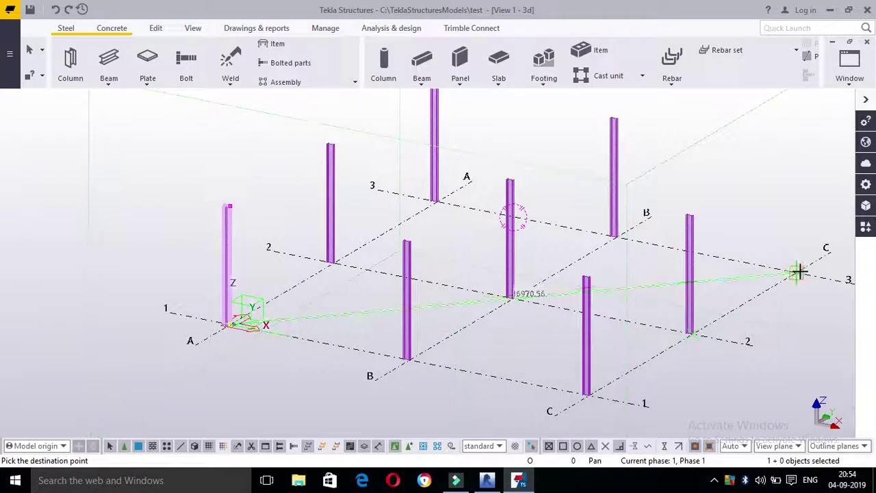
left_click(797, 272)
key("Escape")
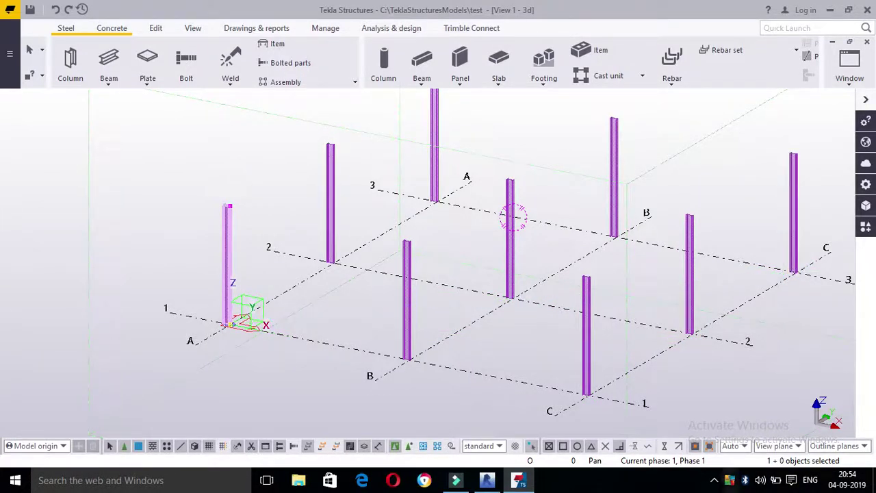
Review the properties of the copied column at B-1, close them and deselect the column.
scroll(406, 274, "up", 2)
double_click(407, 273)
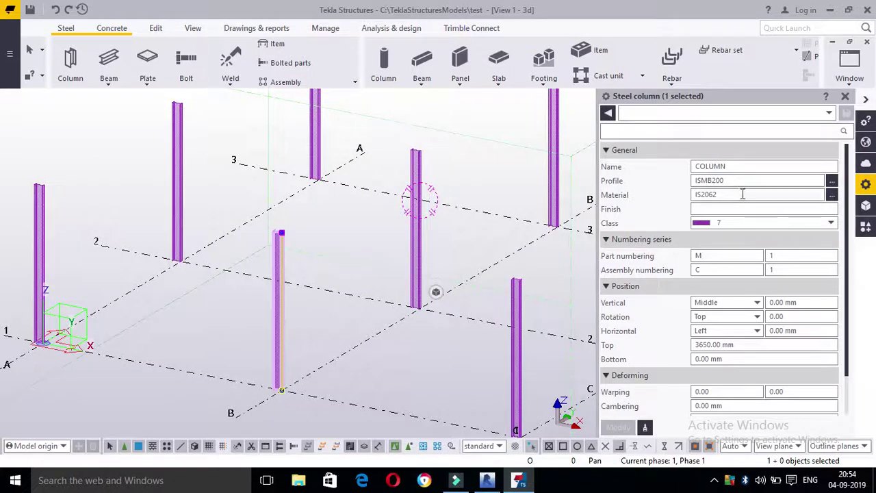
left_click(845, 96)
left_click(573, 245)
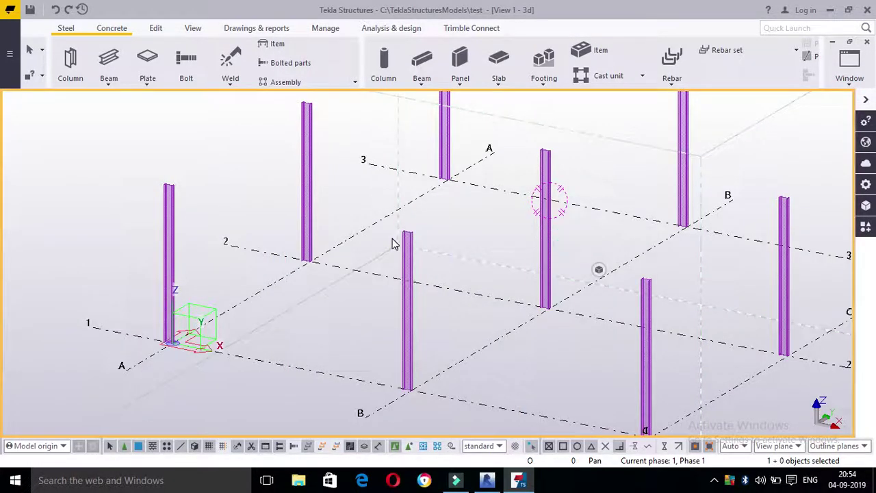
Change the position of the column at A-1 relative to its grid intersection using the position dial.
scroll(388, 278, "up", 2)
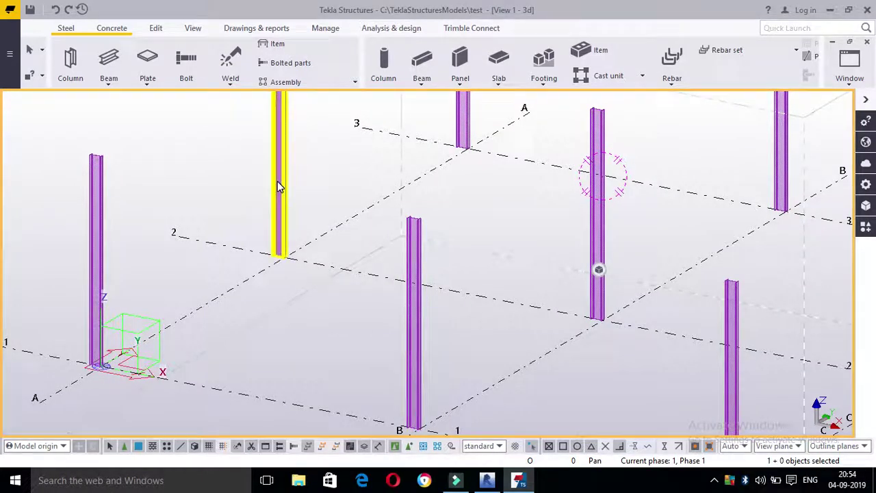
scroll(282, 183, "down", 5)
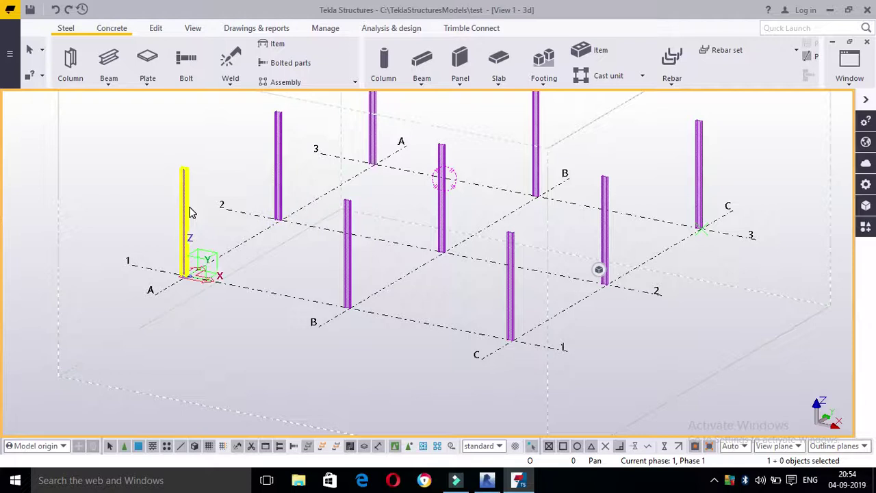
left_click(191, 213)
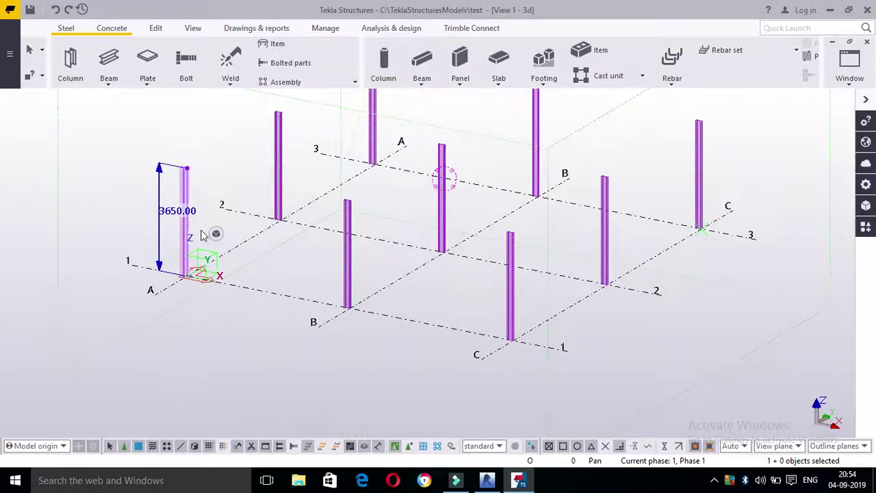
scroll(192, 214, "up", 2)
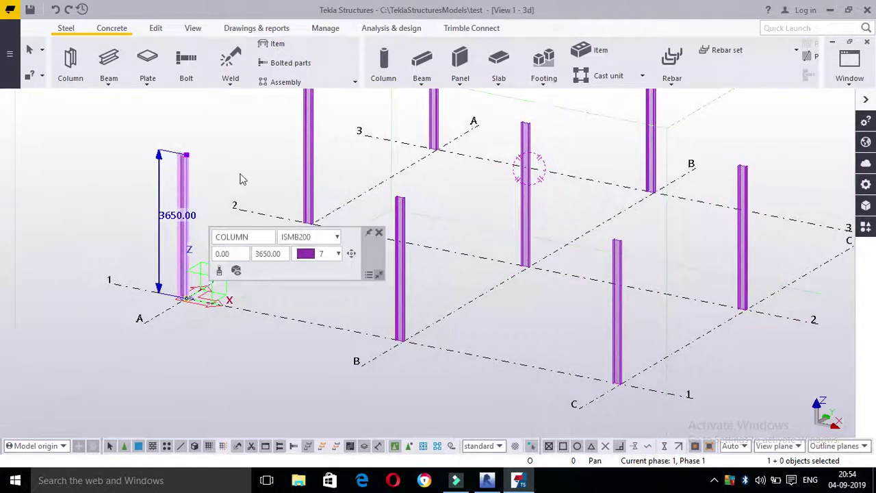
scroll(212, 237, "up", 4)
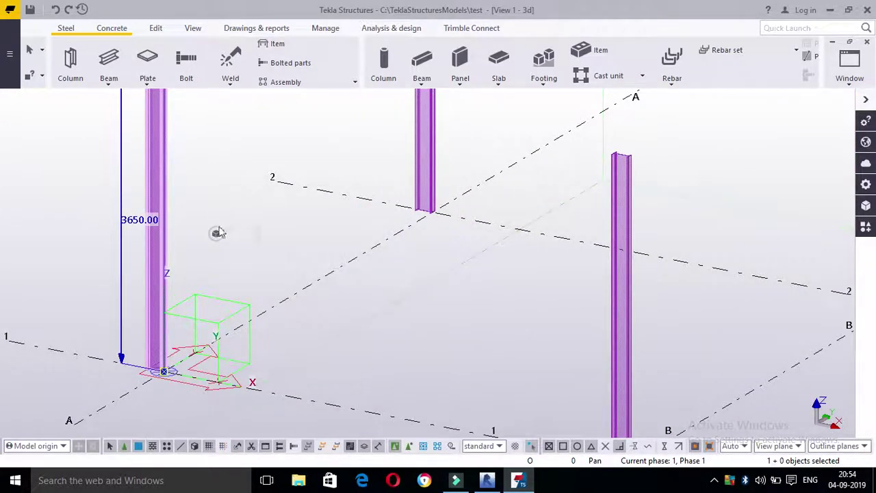
double_click(219, 236)
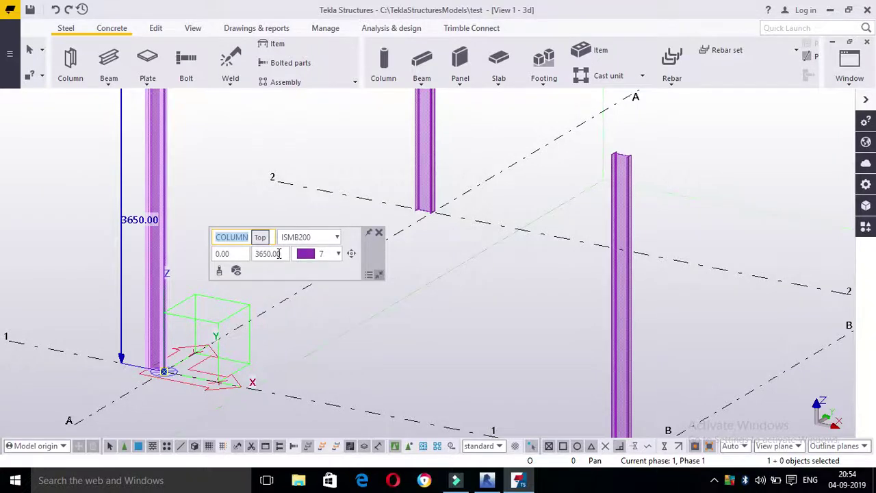
left_click(352, 253)
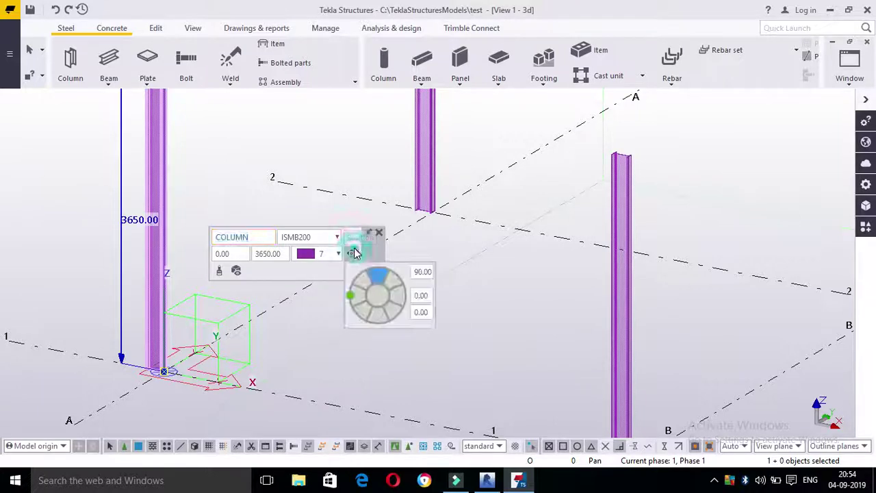
left_click(401, 290)
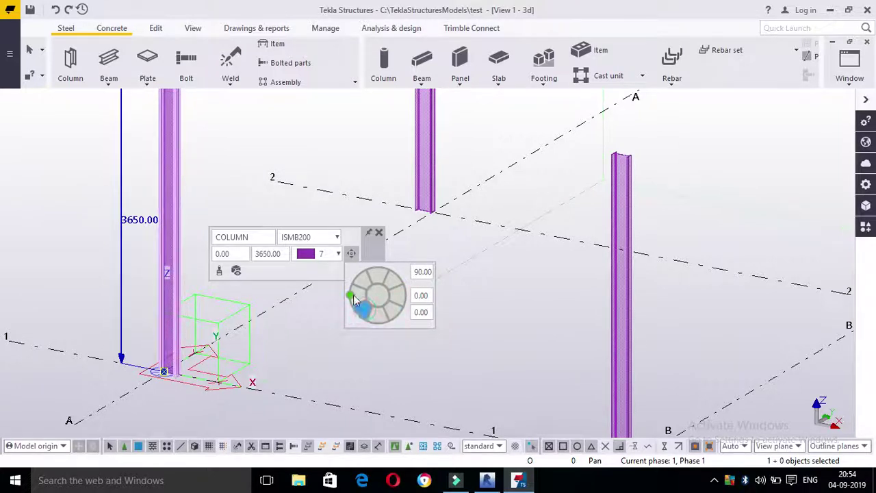
left_click(396, 284)
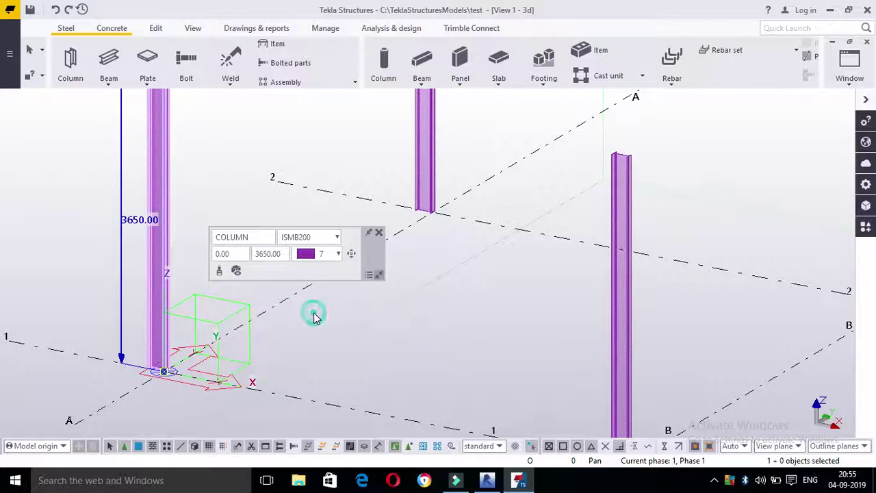
Copy the properties of the column at A-1 to the column at A-2.
left_click(224, 272)
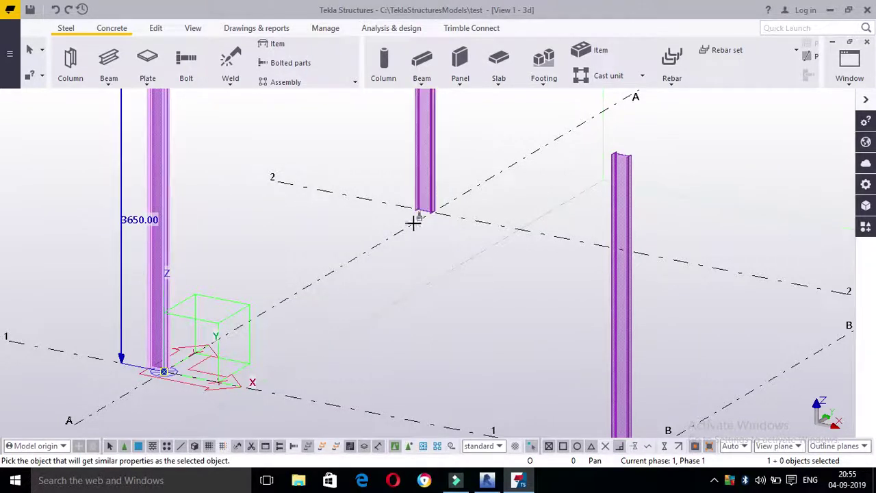
left_click(421, 184)
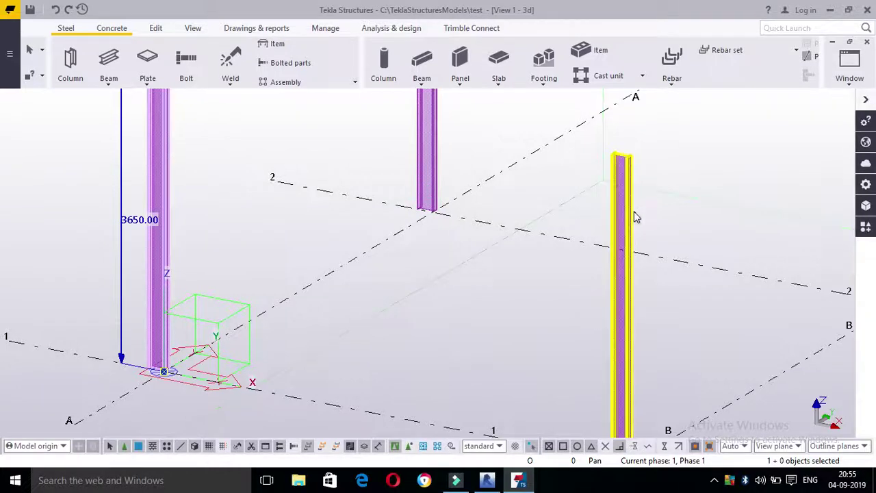
Copy the properties of the column at A-1 to the column at B-1.
left_click(168, 232)
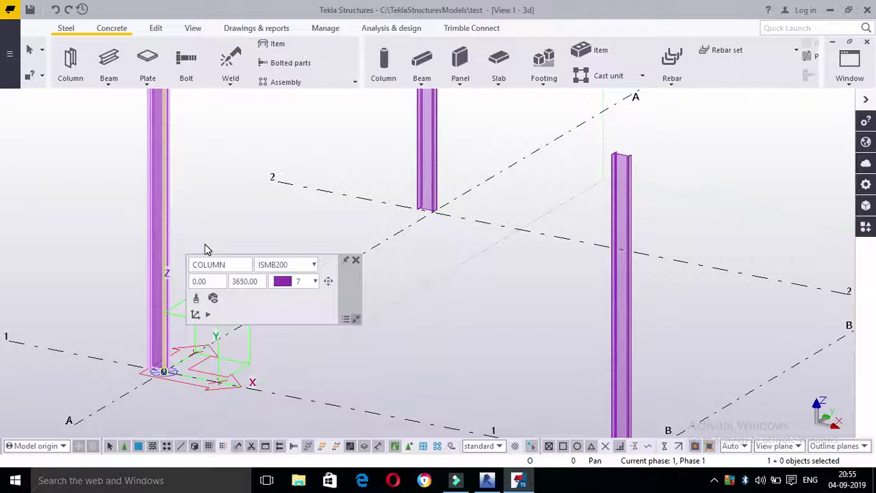
mouse_move(194, 261)
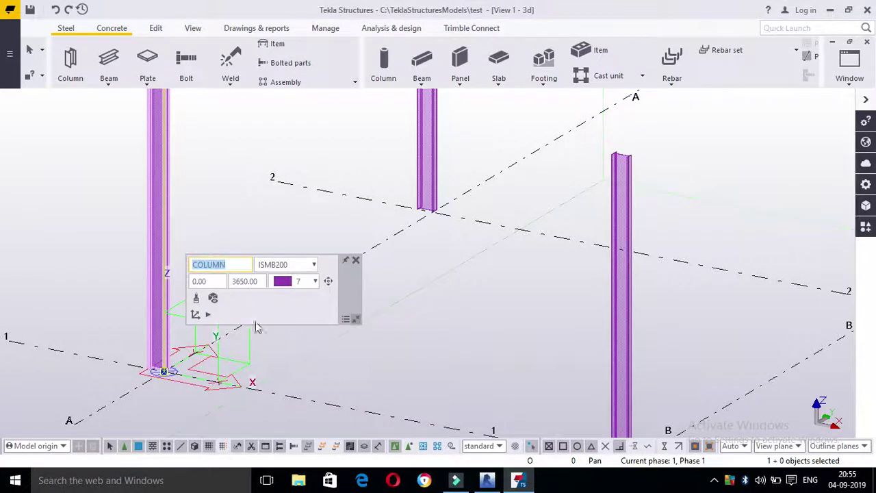
left_click(196, 302)
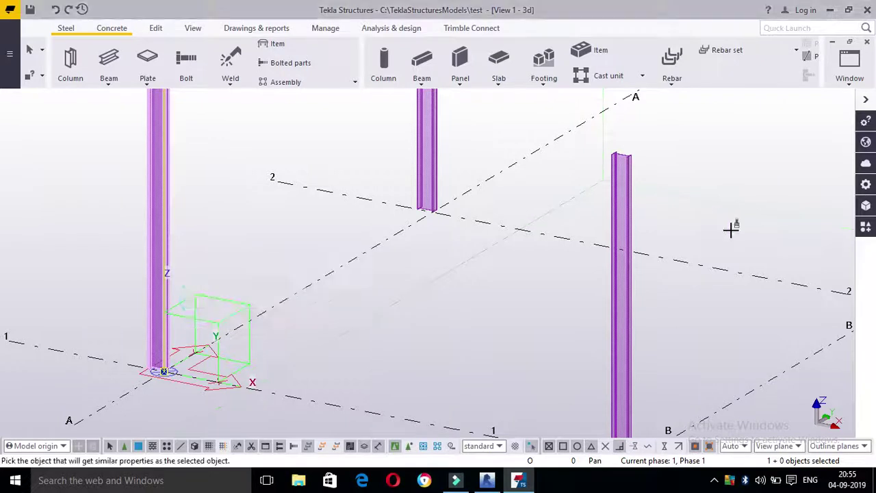
left_click(628, 250)
scroll(356, 276, "down", 5)
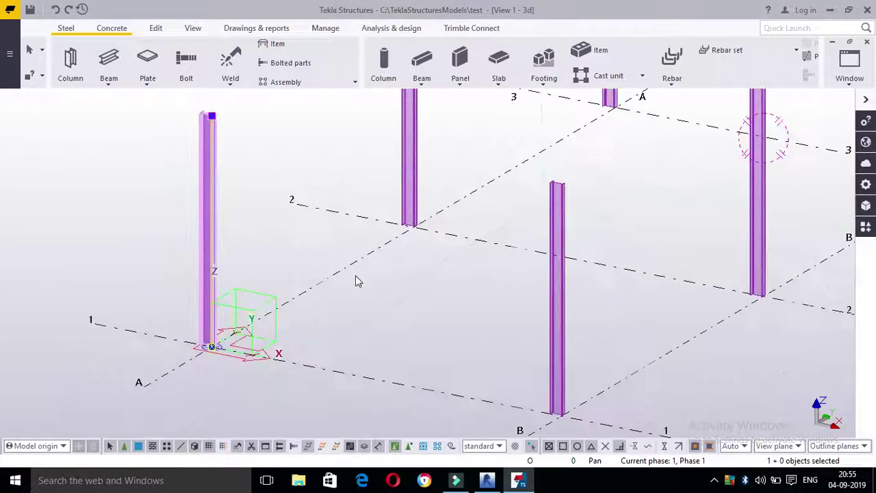
scroll(345, 280, "up", 3)
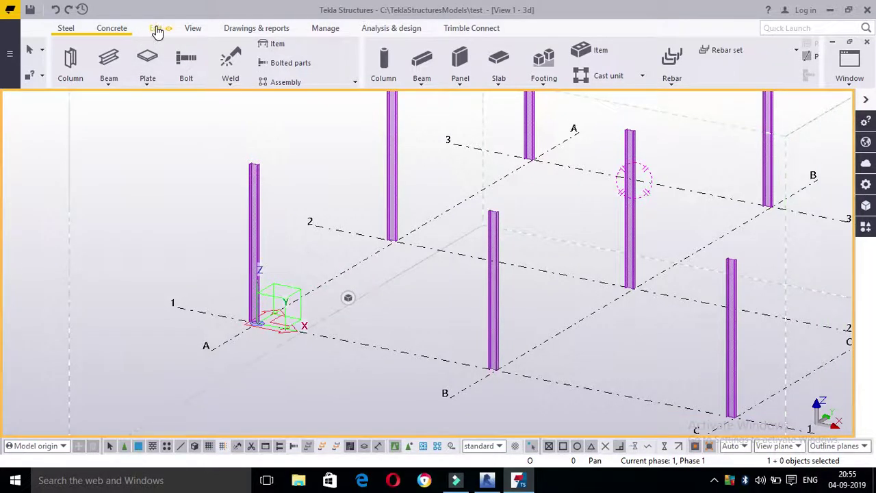
Place concrete footings under the columns at grid intersections A-1, A-2 and B-1.
left_click(121, 31)
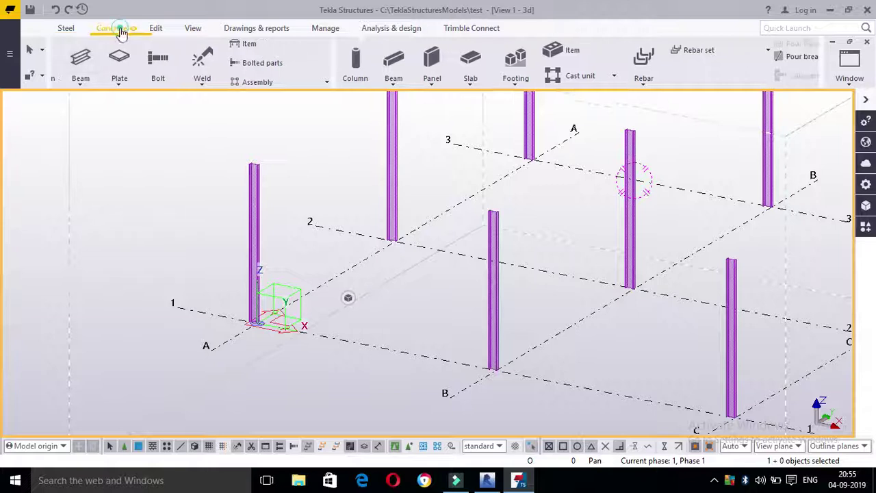
left_click(231, 60)
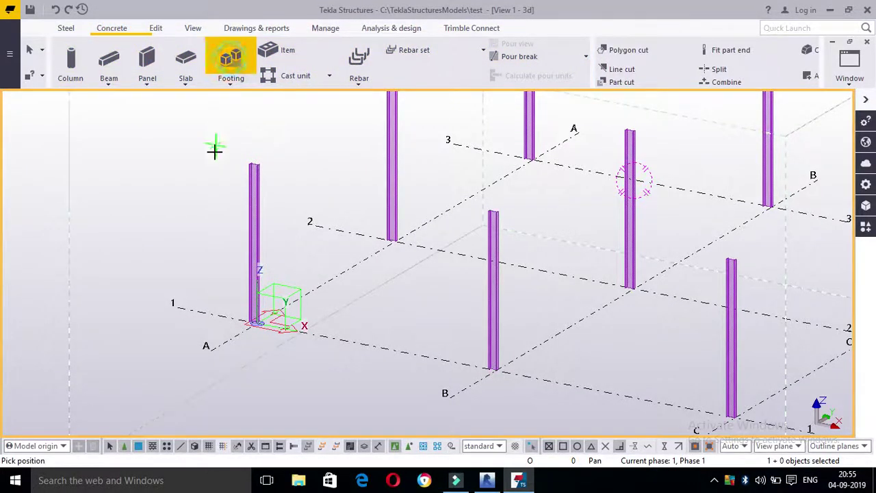
left_click(252, 322)
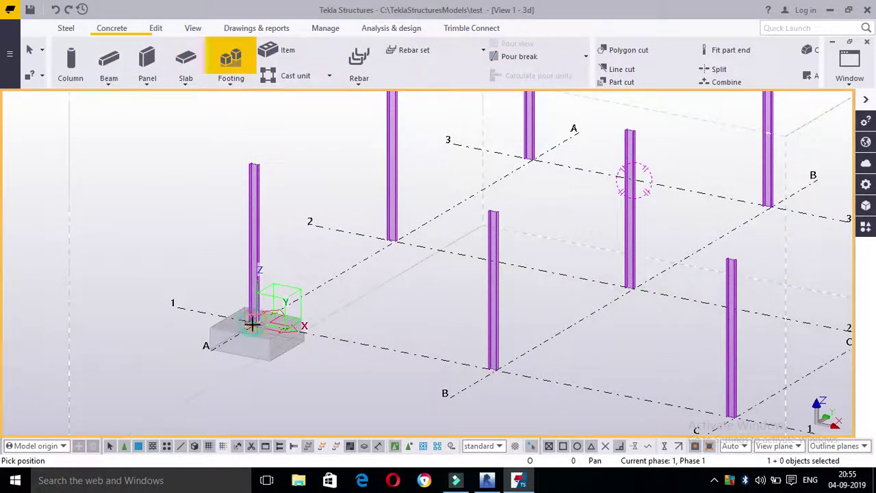
scroll(252, 322, "up", 5)
scroll(548, 205, "down", 3)
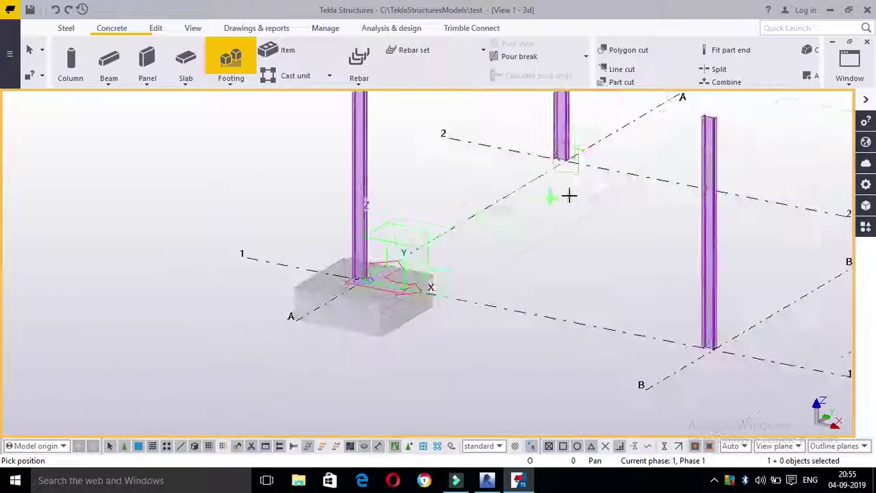
left_click(561, 158)
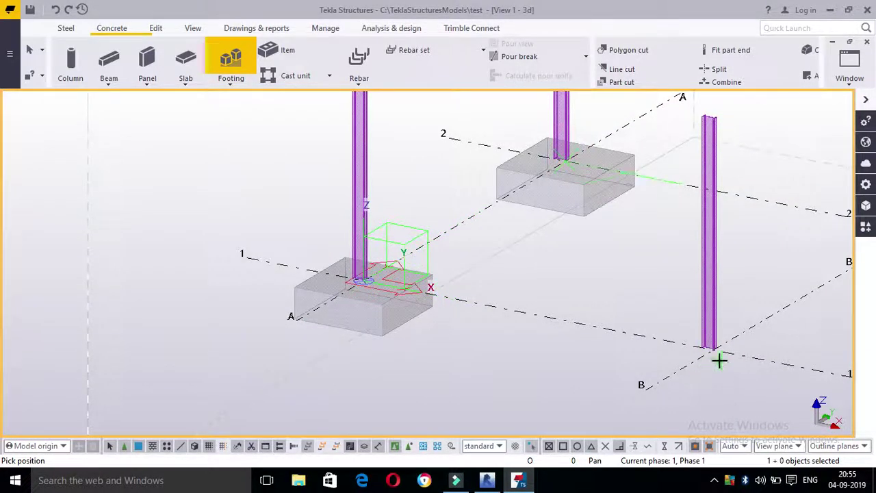
left_click(712, 349)
scroll(758, 312, "down", 6)
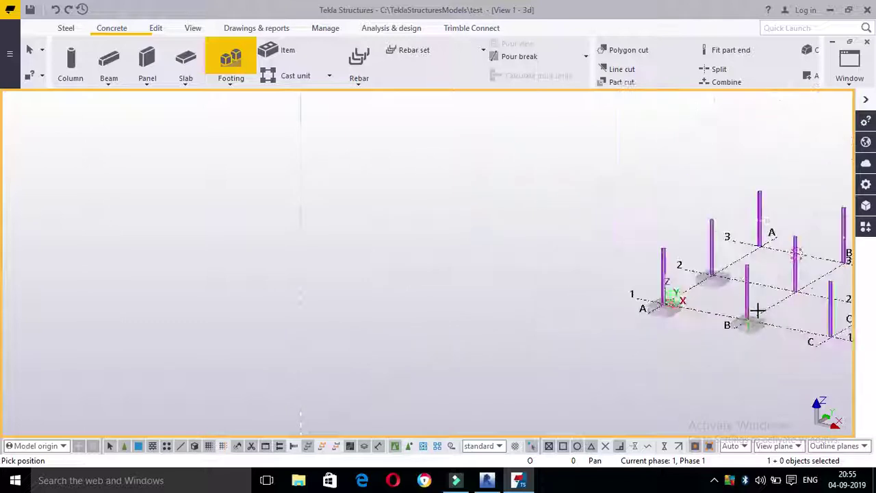